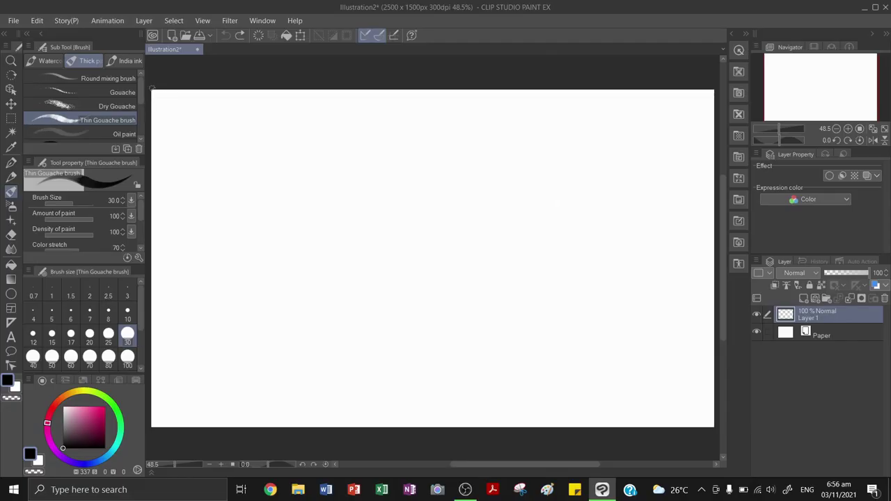
Paint a thick black trunk outline along the canvas's left edge with Thin Gouache size 30.
mouse_move(152, 89)
mouse_down()
mouse_move(179, 156)
mouse_move(162, 426)
mouse_up()
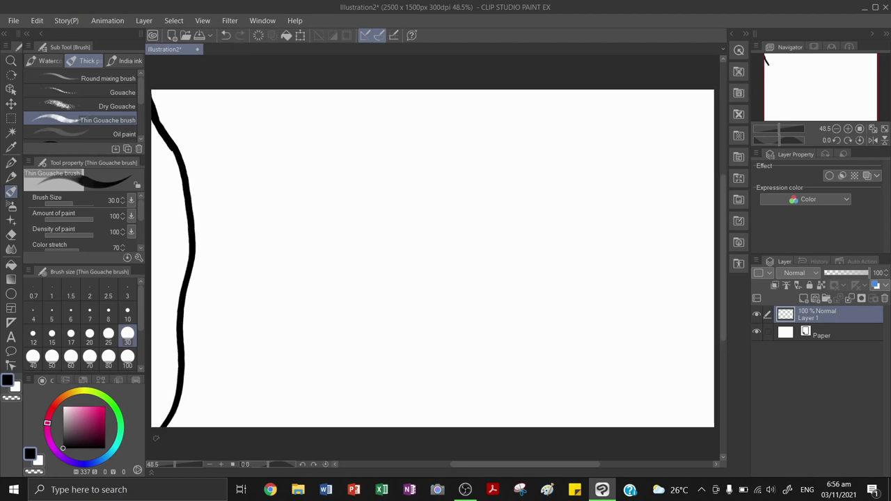
mouse_move(179, 355)
mouse_down()
mouse_move(153, 426)
mouse_move(187, 301)
mouse_up()
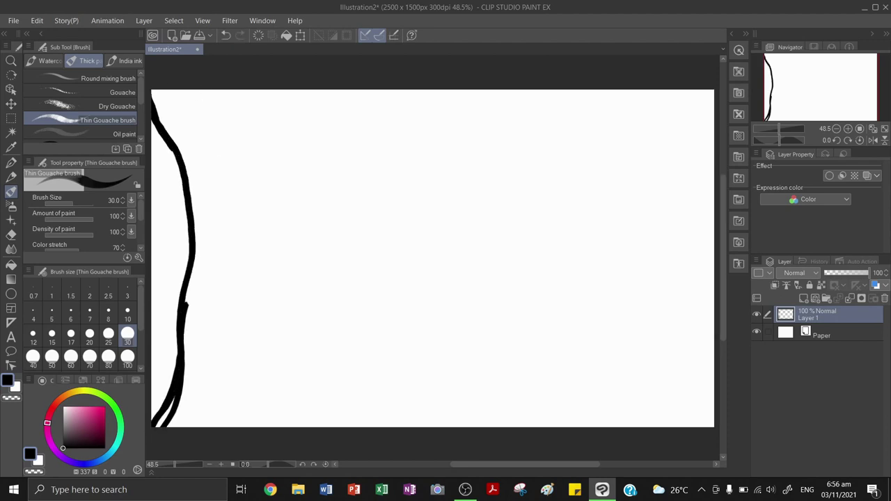
drag(180, 101, 206, 188)
drag(200, 140, 208, 204)
drag(201, 157, 208, 240)
mouse_move(180, 108)
mouse_down()
mouse_move(192, 148)
mouse_move(156, 98)
mouse_move(206, 163)
mouse_up()
drag(202, 127, 209, 177)
drag(208, 145, 212, 238)
drag(174, 137, 197, 186)
mouse_move(195, 101)
mouse_down()
mouse_move(210, 163)
mouse_move(226, 422)
mouse_up()
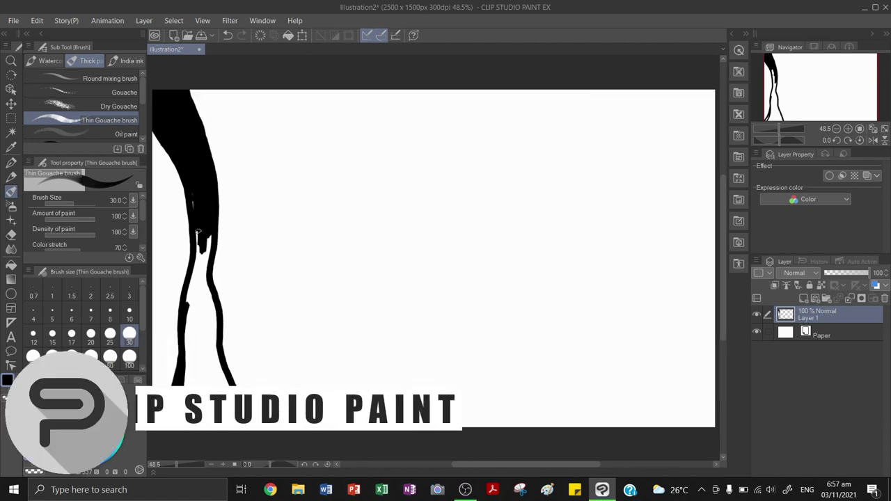
Fill the white gaps and lower base of the trunk solid black.
mouse_move(203, 234)
mouse_down()
mouse_move(205, 278)
mouse_move(192, 299)
mouse_up()
drag(191, 262, 195, 363)
drag(207, 286, 224, 384)
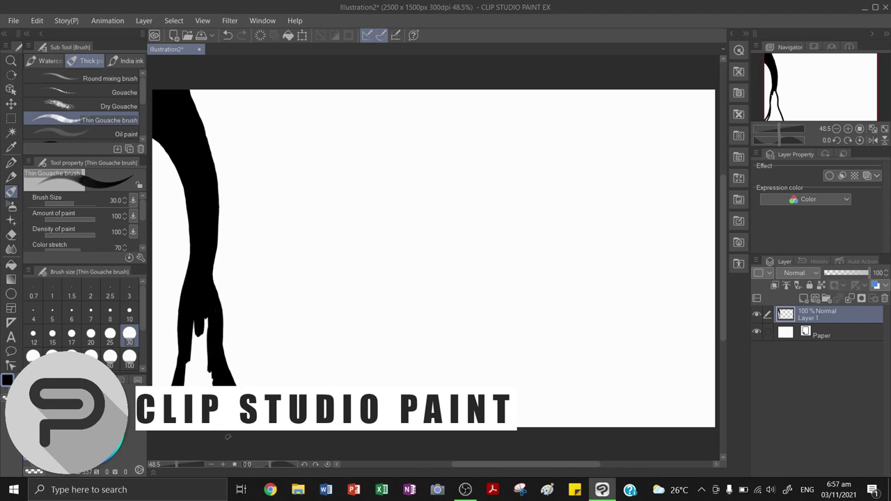
mouse_move(208, 319)
mouse_down()
mouse_move(202, 386)
mouse_move(184, 380)
mouse_move(157, 426)
mouse_up()
key(ctrl+z)
key(ctrl+z)
key(ctrl+z)
mouse_move(198, 354)
mouse_down()
mouse_move(200, 401)
mouse_move(225, 369)
mouse_up()
drag(239, 425, 209, 313)
mouse_move(210, 273)
mouse_down()
mouse_move(199, 344)
mouse_move(198, 322)
mouse_move(153, 267)
mouse_up()
Add branches reaching left from the trunk and one rising to the top edge.
mouse_move(185, 302)
mouse_down()
mouse_move(149, 263)
mouse_move(153, 187)
mouse_up()
drag(190, 238, 163, 198)
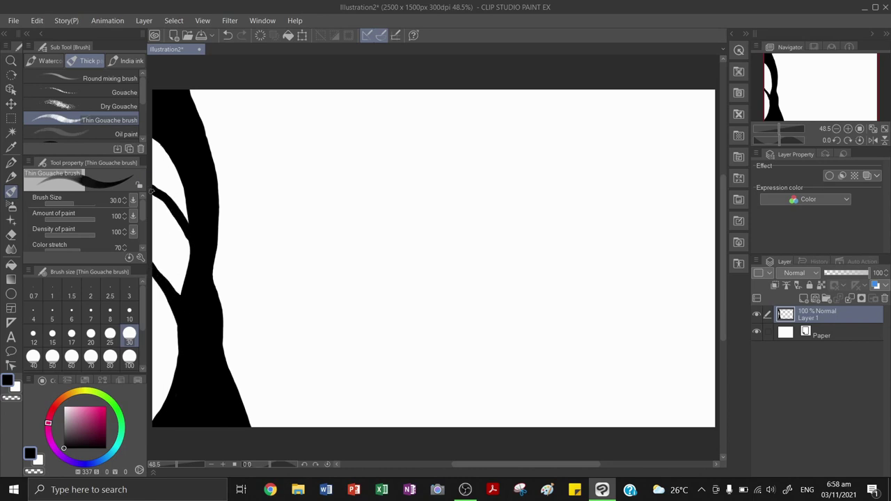
drag(192, 257, 151, 189)
mouse_move(206, 144)
mouse_down()
mouse_move(272, 88)
mouse_move(248, 102)
mouse_up()
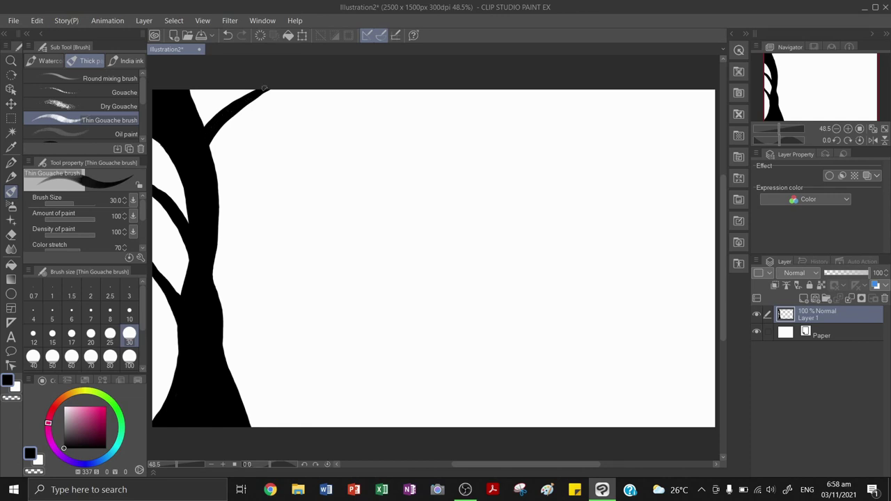
Paint a long solid branch curving right from the trunk, smoothing its upper edge.
mouse_move(210, 231)
mouse_down()
mouse_move(263, 165)
mouse_move(417, 139)
mouse_move(589, 129)
mouse_up()
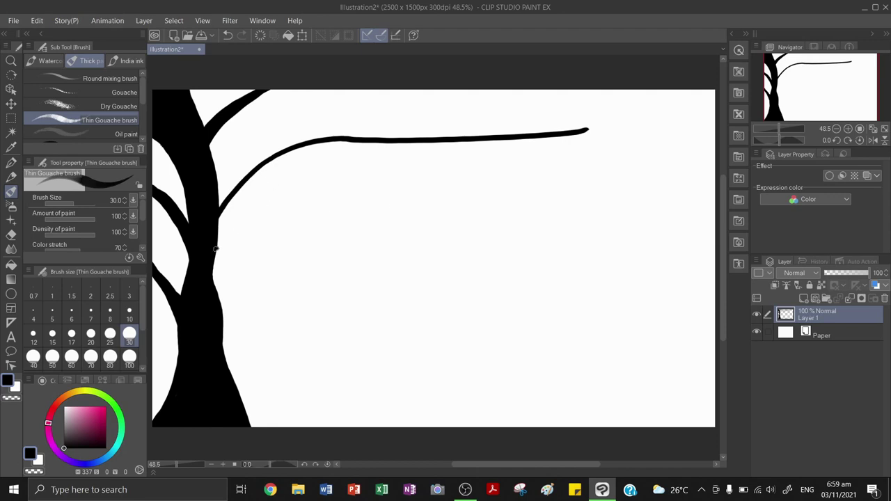
mouse_move(217, 240)
mouse_down()
mouse_move(271, 161)
mouse_move(220, 236)
mouse_up()
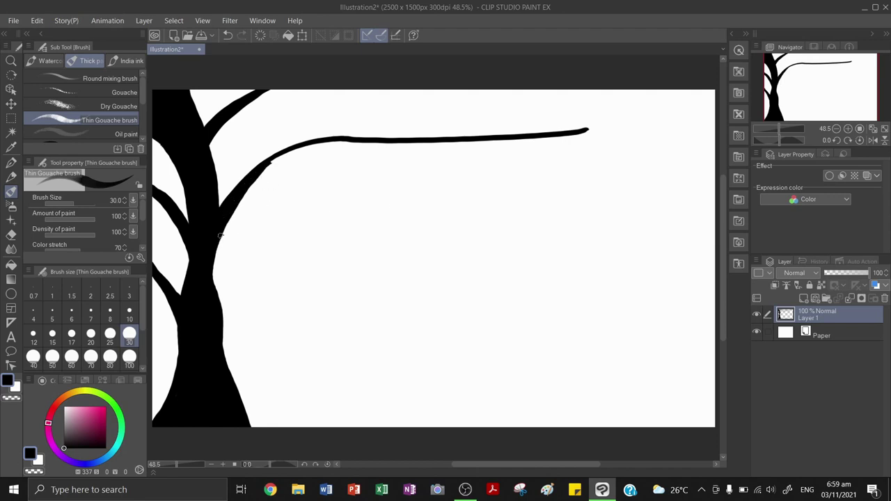
mouse_move(242, 194)
mouse_down()
mouse_move(343, 146)
mouse_move(593, 131)
mouse_up()
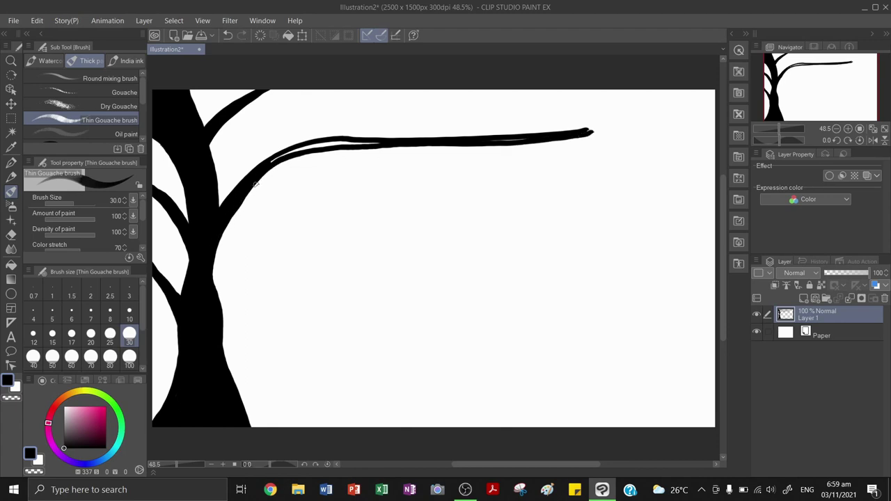
mouse_move(244, 198)
mouse_down()
mouse_move(363, 145)
mouse_move(270, 161)
mouse_move(594, 131)
mouse_up()
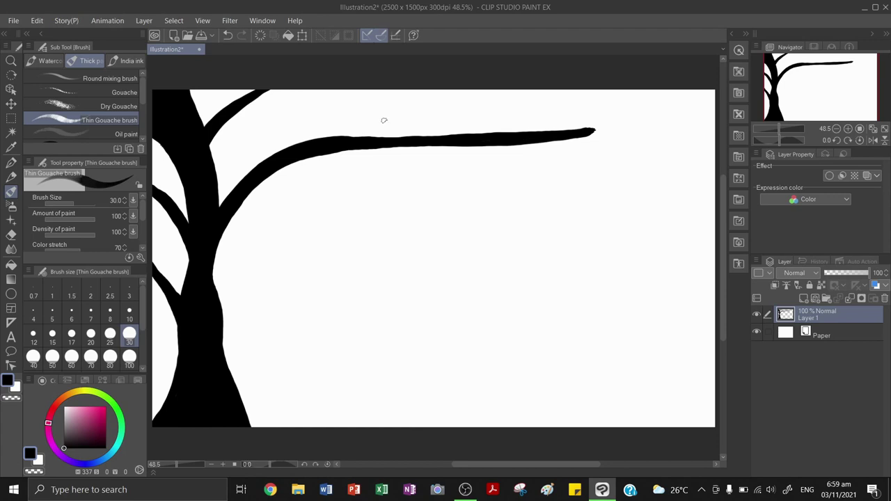
drag(378, 140, 516, 134)
mouse_move(346, 139)
mouse_down()
mouse_move(403, 138)
mouse_move(430, 90)
mouse_move(366, 135)
mouse_move(332, 123)
mouse_move(333, 104)
mouse_move(348, 98)
mouse_move(339, 106)
mouse_move(352, 120)
mouse_move(337, 122)
mouse_move(345, 125)
mouse_move(306, 101)
mouse_move(325, 126)
mouse_move(317, 119)
mouse_up()
At brush size 20, paint small leaves and a hanging twig along the upper branch.
key(ctrl+z)
key(bracketleft)
key(bracketleft)
key(ctrl+z)
key(ctrl+z)
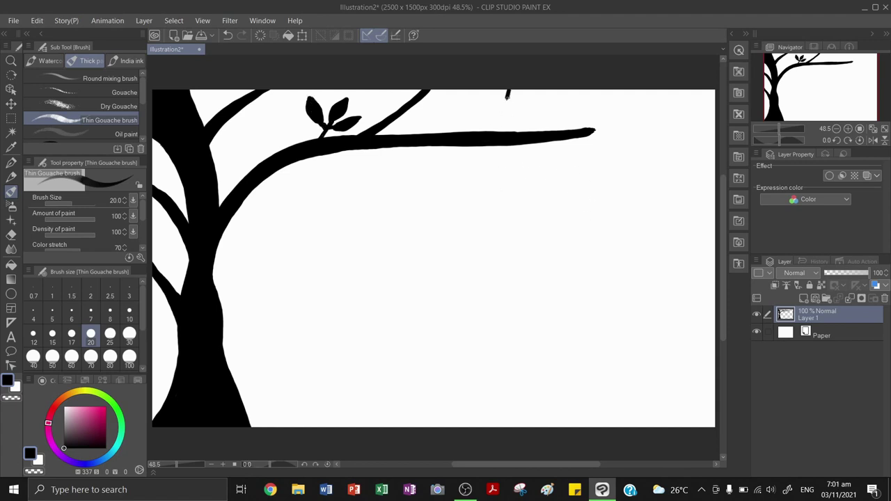
mouse_move(507, 98)
mouse_down()
mouse_move(516, 90)
mouse_move(487, 100)
mouse_move(504, 103)
mouse_move(491, 128)
mouse_move(515, 112)
mouse_up()
key(ctrl+z)
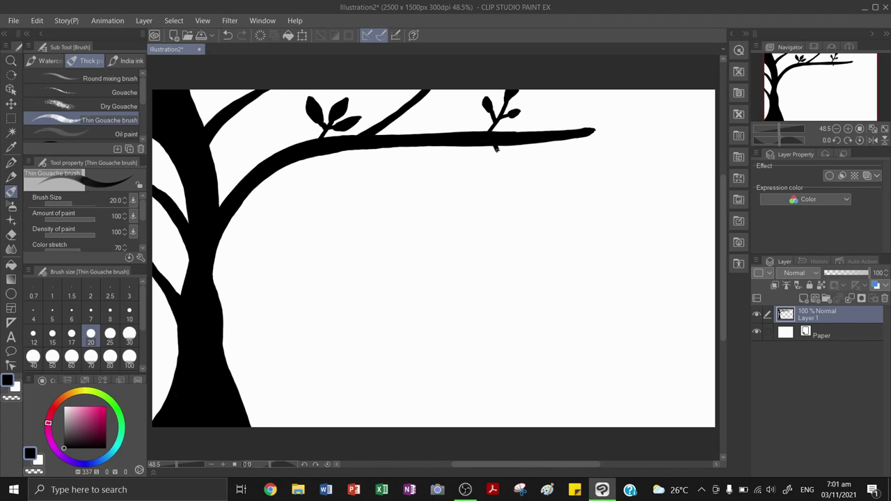
mouse_move(496, 149)
mouse_down()
mouse_move(493, 159)
mouse_move(506, 161)
mouse_up()
mouse_move(514, 150)
mouse_down()
mouse_move(528, 154)
mouse_move(548, 115)
mouse_move(542, 122)
mouse_move(566, 121)
mouse_move(561, 154)
mouse_move(546, 163)
mouse_up()
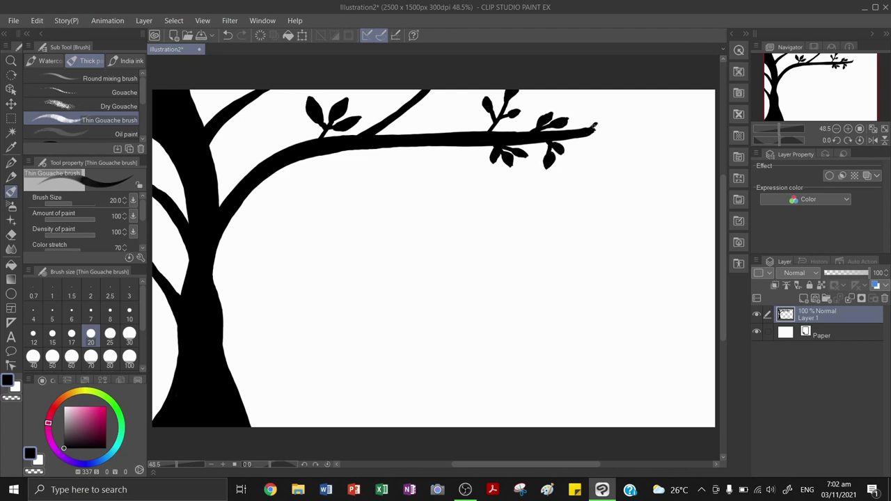
mouse_move(596, 103)
mouse_down()
mouse_move(593, 92)
mouse_move(596, 102)
mouse_move(618, 99)
mouse_move(588, 129)
mouse_move(634, 113)
mouse_move(619, 131)
mouse_move(658, 110)
mouse_move(645, 115)
mouse_up()
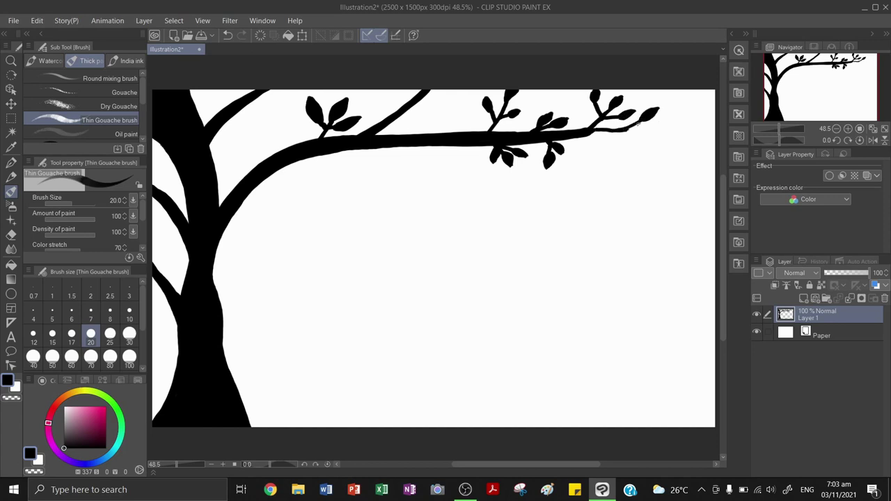
Extend the upper branch tip, add a downward twig, and sketch a curved lower branch.
drag(636, 130, 675, 125)
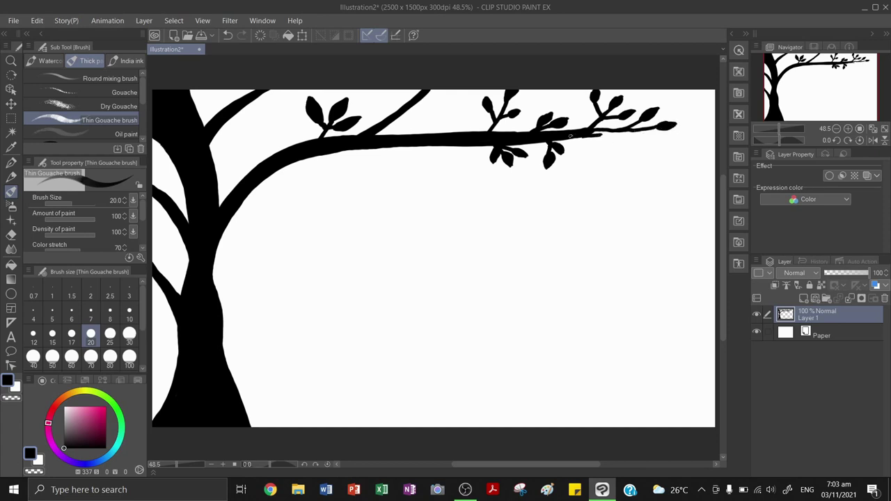
drag(592, 135, 628, 132)
key(ctrl+z)
mouse_move(602, 136)
mouse_down()
mouse_move(613, 144)
mouse_move(595, 152)
mouse_move(605, 157)
mouse_up()
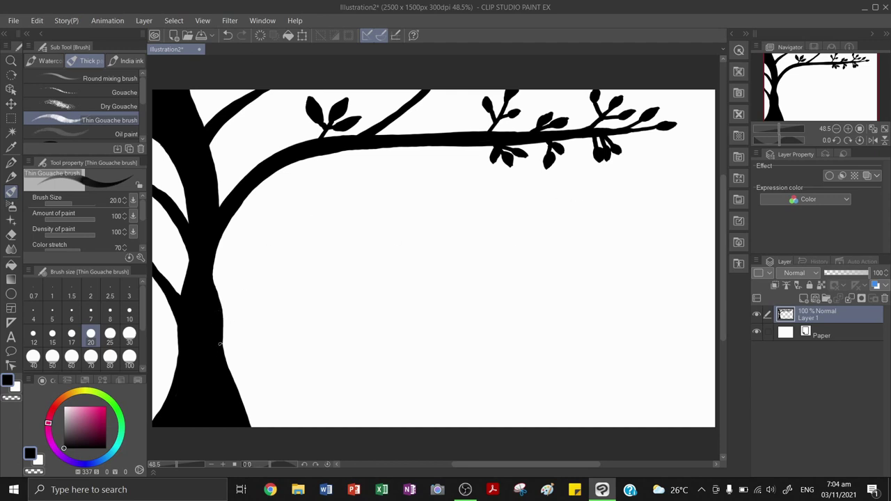
mouse_move(220, 344)
mouse_down()
mouse_move(279, 279)
mouse_move(393, 238)
mouse_move(259, 305)
mouse_move(439, 249)
mouse_move(607, 275)
mouse_move(674, 318)
mouse_up()
key(ctrl+z)
Fill the lower branch solid black along its arch with a size 50 brush.
mouse_move(237, 388)
mouse_down()
mouse_move(264, 336)
mouse_move(474, 260)
mouse_move(575, 273)
mouse_move(638, 301)
mouse_up()
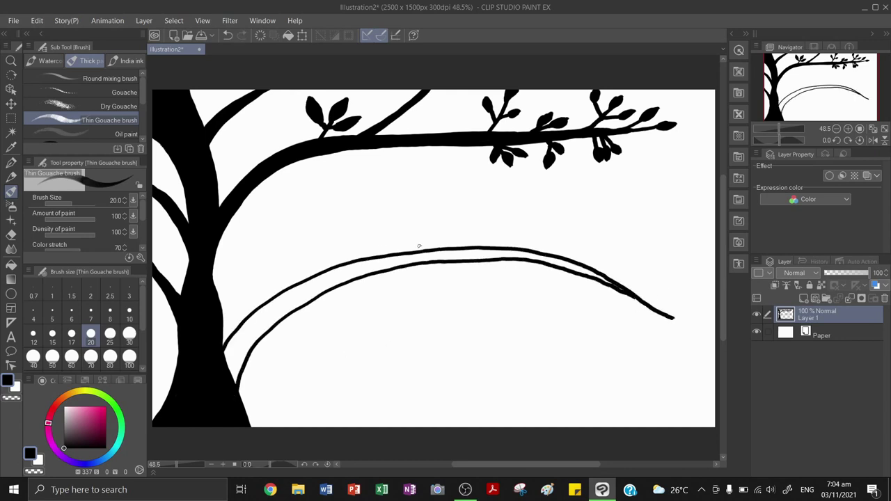
click(52, 357)
mouse_move(227, 348)
mouse_down()
mouse_move(321, 288)
mouse_move(257, 319)
mouse_move(230, 347)
mouse_move(327, 282)
mouse_move(427, 257)
mouse_up()
mouse_move(342, 264)
mouse_down()
mouse_move(481, 252)
mouse_move(589, 274)
mouse_move(696, 336)
mouse_up()
At size 25, thicken the right half of the lower branch and extend its tip.
key(bracketleft)
key(bracketleft)
key(bracketleft)
key(ctrl+z)
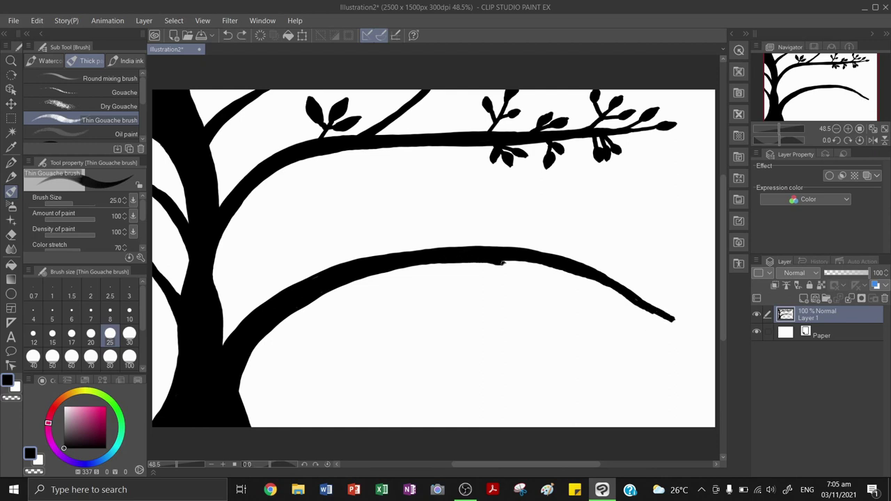
mouse_move(502, 263)
mouse_down()
mouse_move(592, 280)
mouse_move(677, 321)
mouse_up()
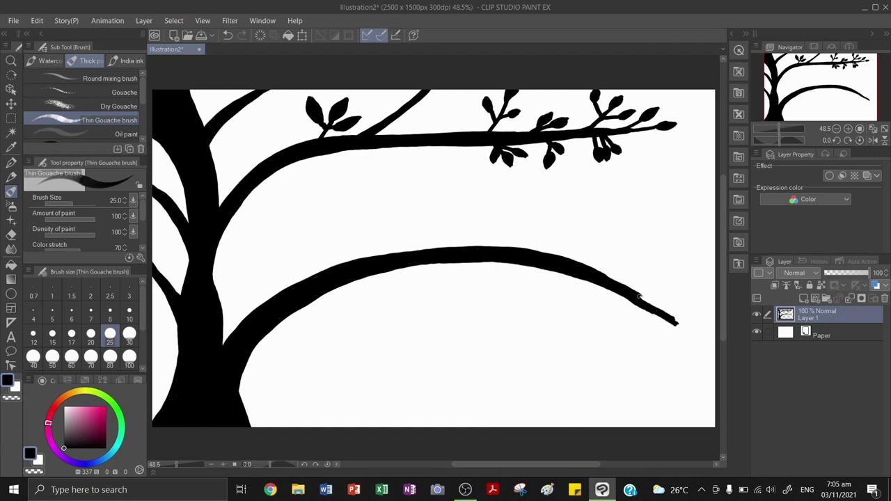
drag(637, 296, 697, 338)
key(ctrl+z)
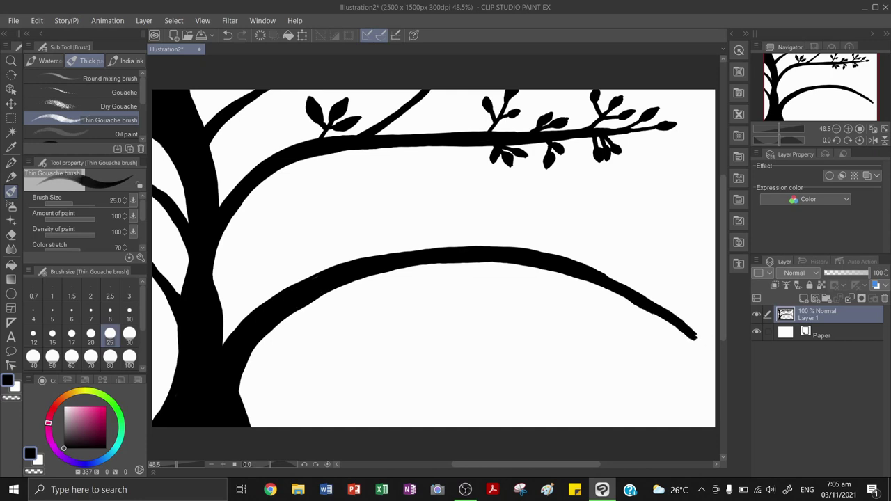
key(e)
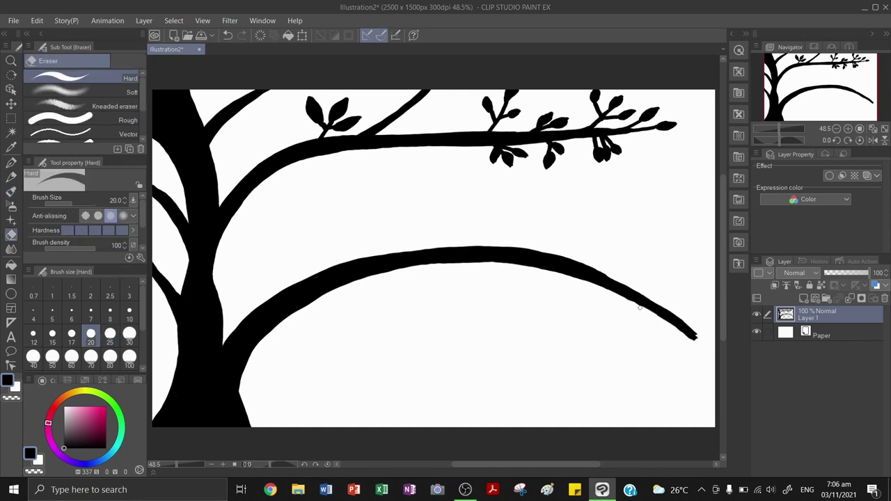
Smooth the lower branch's top edge and taper its underside with a size 70 eraser.
drag(509, 247, 586, 259)
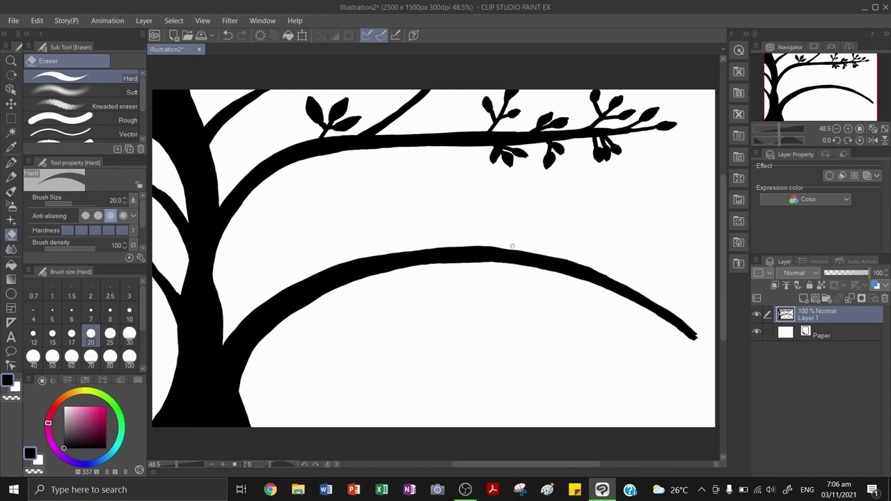
drag(468, 246, 535, 252)
key(b)
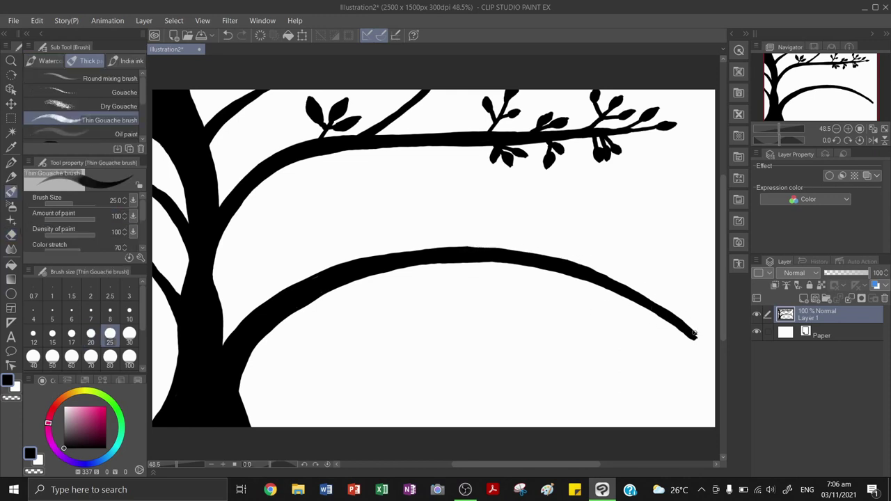
mouse_move(693, 335)
mouse_down()
mouse_move(710, 322)
mouse_move(691, 368)
mouse_move(708, 355)
mouse_up()
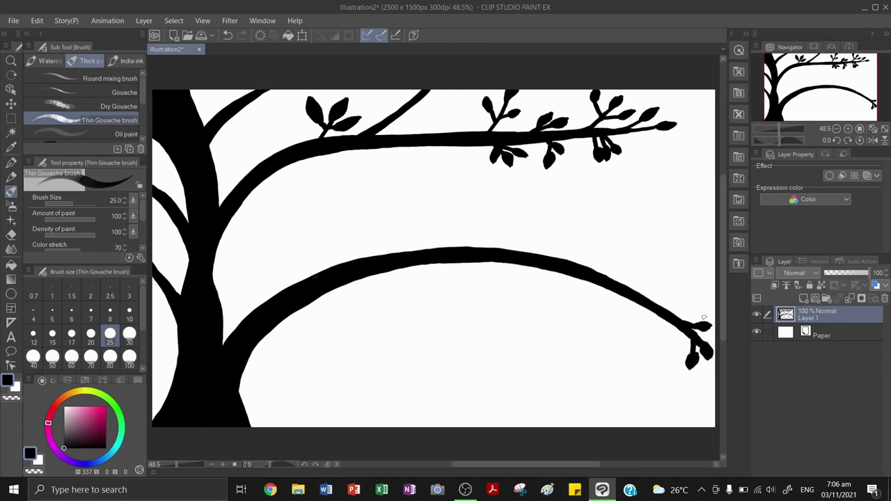
key(ctrl+z)
key(ctrl+z)
key(ctrl+z)
key(e)
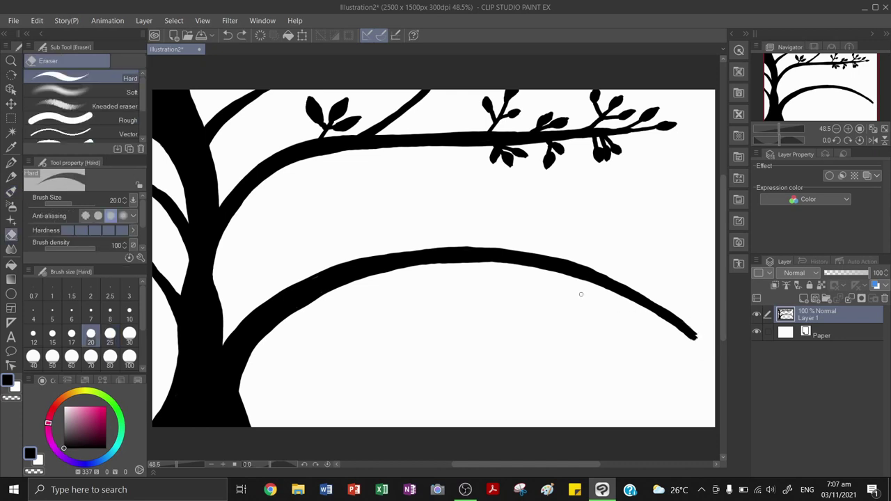
key(bracketright)
key(bracketright)
key(bracketright)
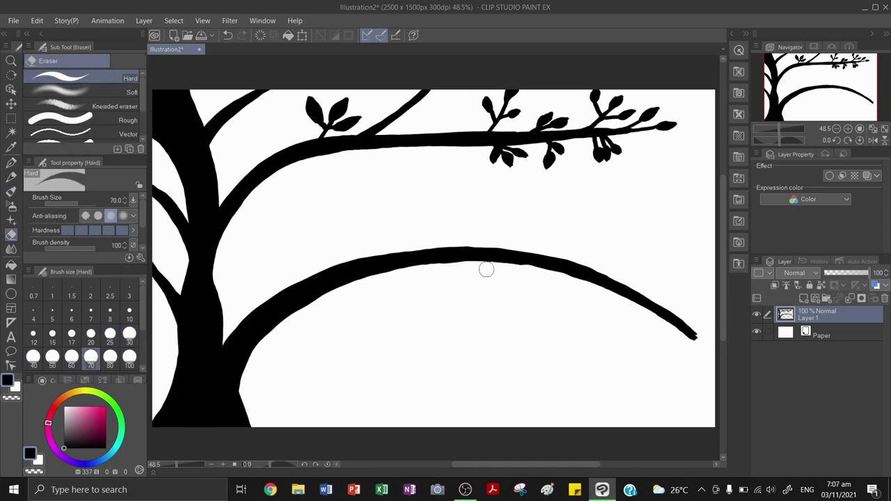
mouse_move(486, 269)
mouse_down()
mouse_move(592, 286)
mouse_move(702, 341)
mouse_up()
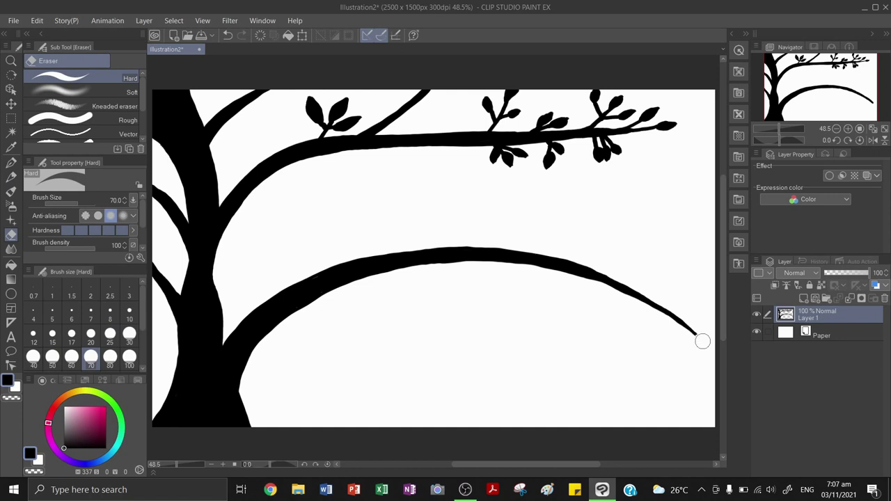
Paint a forked twig with two leaves at the lower branch tip.
key(p)
scroll(660, 332, up, 5)
mouse_move(653, 312)
mouse_down()
mouse_move(572, 315)
mouse_move(557, 302)
mouse_move(594, 304)
mouse_move(578, 334)
mouse_move(583, 369)
mouse_move(587, 353)
mouse_up()
key(b)
drag(567, 311, 610, 350)
ctrl+alt+click(534, 318)
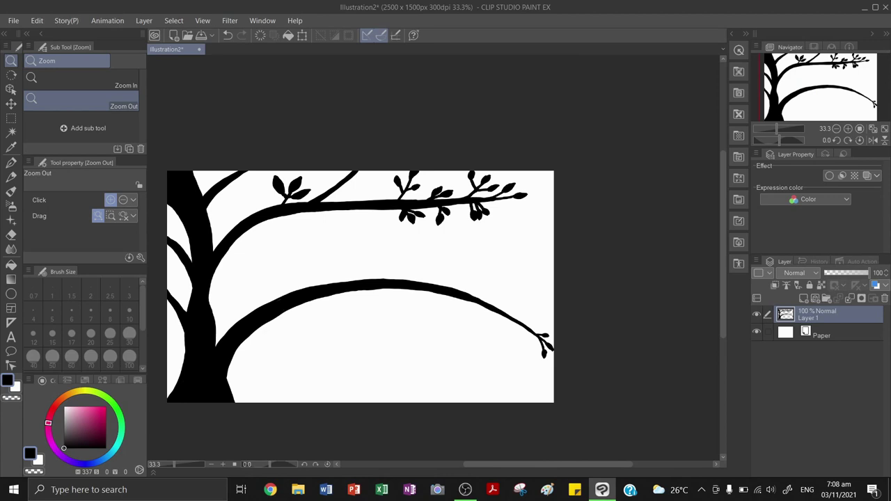
At 50% zoom, paint a leafy twig at size 20, then a bird's head curve at size 30.
key(b)
ctrl+click(394, 201)
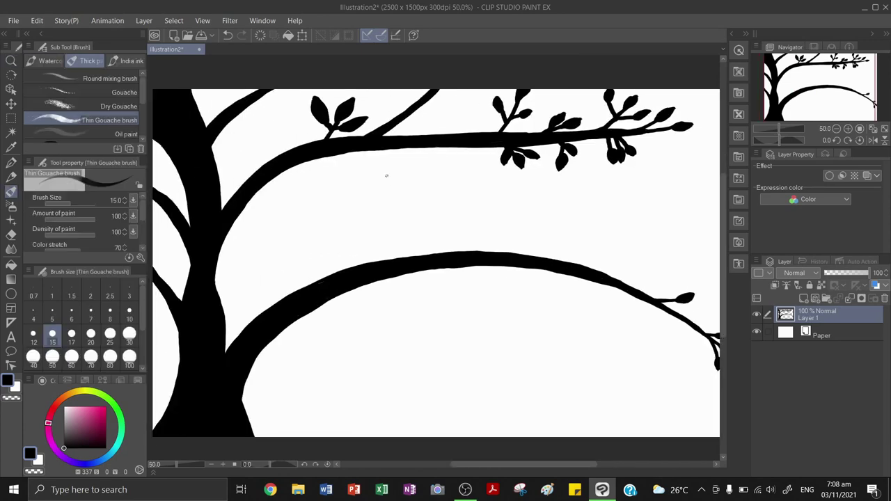
key(bracketright)
key(bracketright)
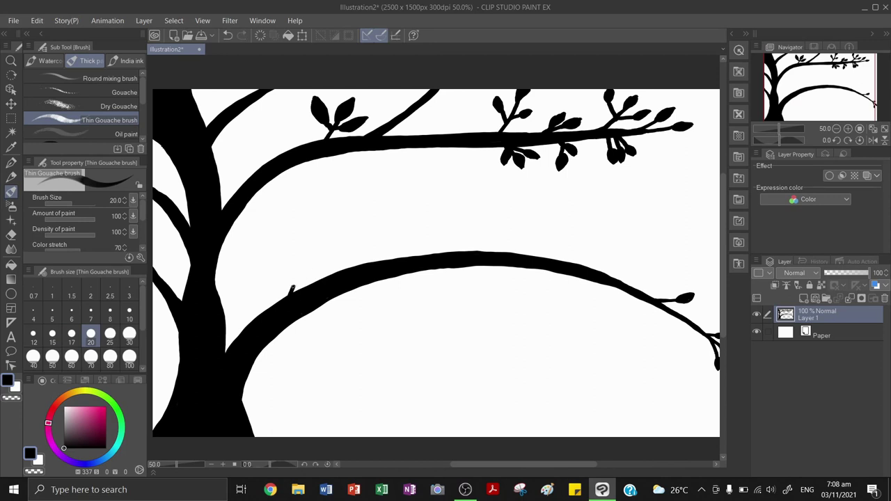
drag(293, 287, 311, 256)
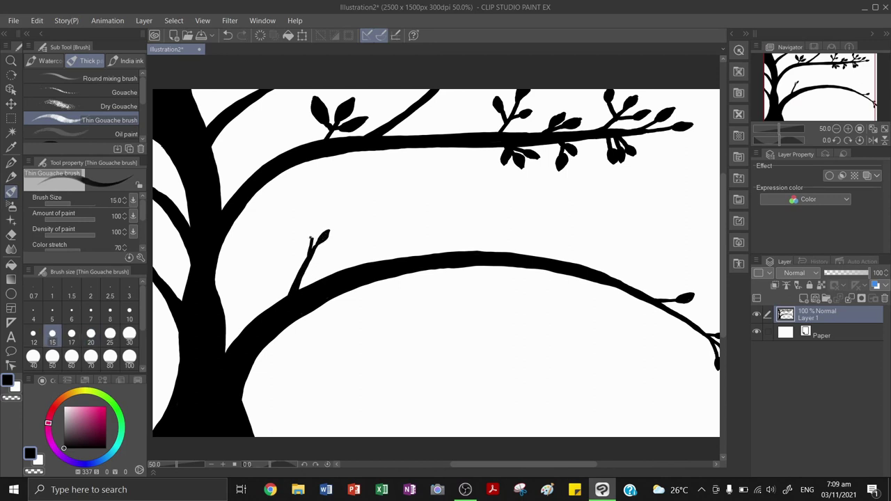
mouse_move(310, 238)
mouse_down()
mouse_move(314, 228)
mouse_move(299, 250)
mouse_up()
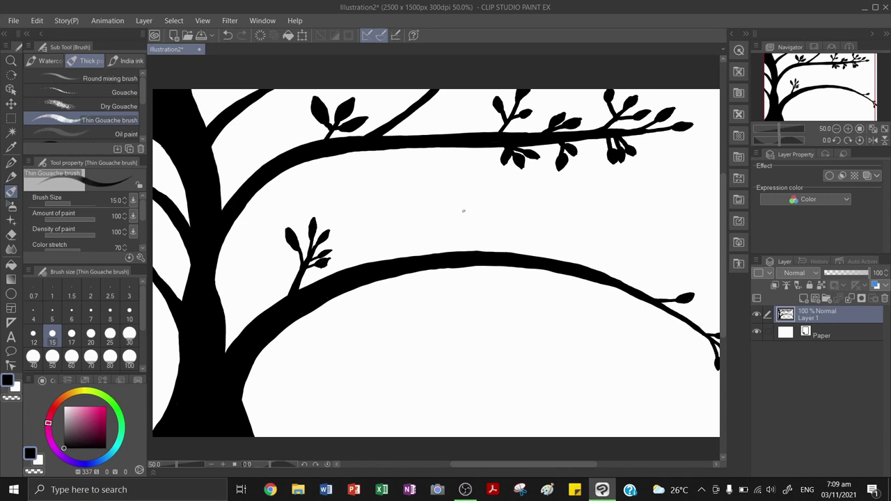
key(bracketright)
key(bracketright)
key(bracketright)
key(bracketright)
mouse_move(403, 177)
mouse_down()
mouse_move(392, 188)
mouse_move(391, 240)
mouse_move(409, 263)
mouse_move(421, 184)
mouse_move(424, 253)
mouse_up()
Fill the first bird's body and head solid black, trying a tail at size 17.
mouse_move(411, 203)
mouse_down()
mouse_move(395, 237)
mouse_move(411, 259)
mouse_move(413, 206)
mouse_move(410, 243)
mouse_up()
drag(398, 182, 410, 200)
key(bracketleft)
key(bracketleft)
key(bracketleft)
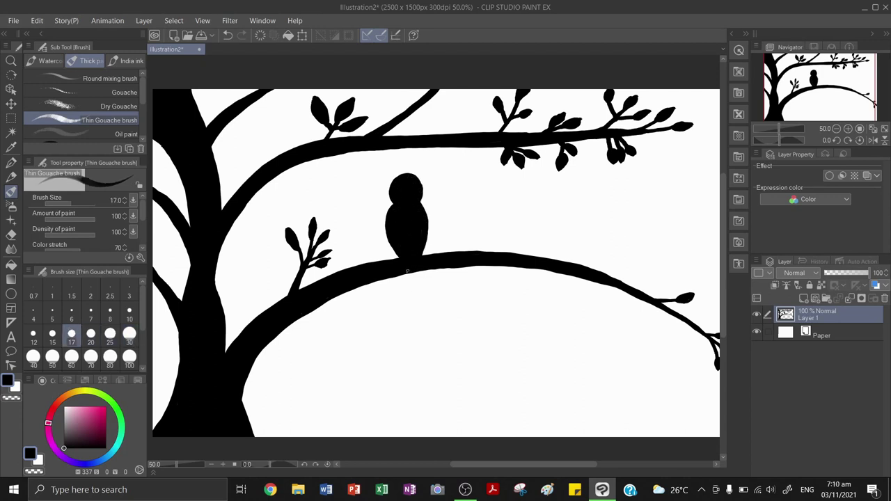
mouse_move(408, 271)
mouse_down()
mouse_move(399, 301)
mouse_move(433, 299)
mouse_up()
key(ctrl+z)
key(ctrl+z)
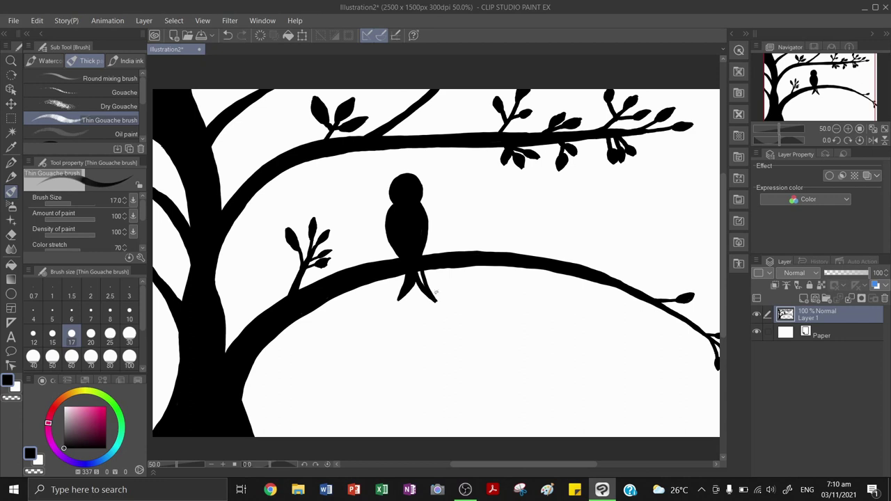
Outline a second bird beside the first at size 30, then undo it.
scroll(422, 194, right, 2)
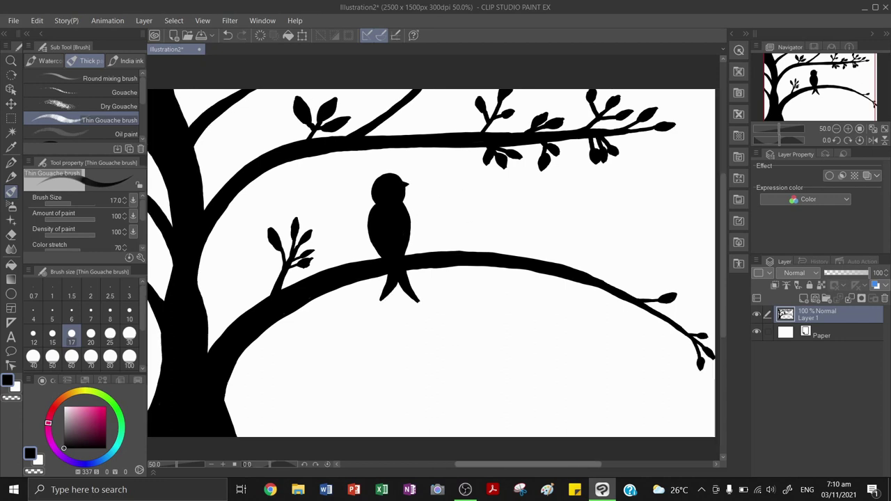
key(bracketright)
key(bracketright)
key(bracketright)
drag(410, 163, 415, 252)
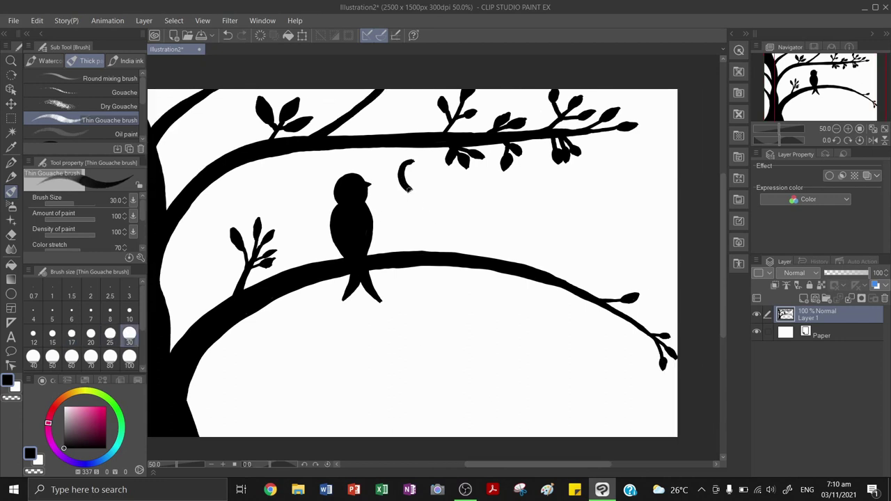
mouse_move(417, 188)
mouse_down()
mouse_move(413, 161)
mouse_move(427, 166)
mouse_move(436, 188)
mouse_move(440, 251)
mouse_up()
mouse_move(422, 233)
mouse_down()
mouse_move(415, 165)
mouse_move(433, 249)
mouse_move(410, 190)
mouse_move(421, 251)
mouse_up()
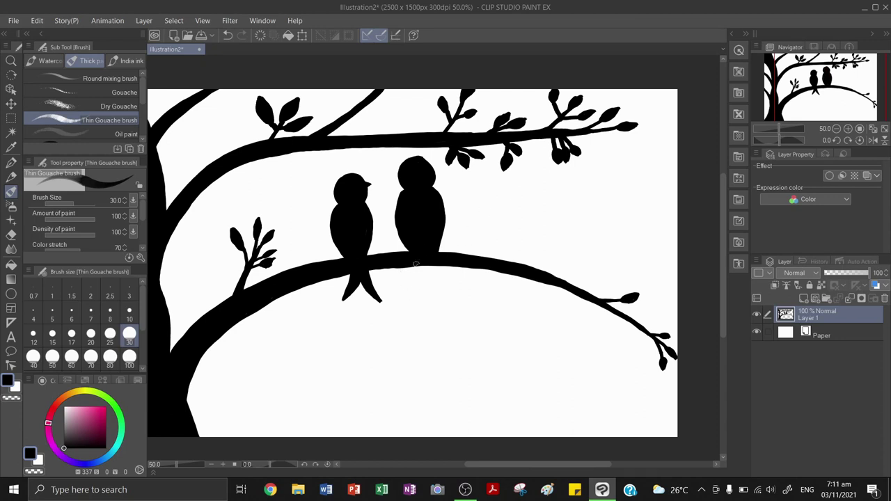
key(bracketleft)
key(bracketleft)
key(ctrl+z)
key(ctrl+z)
key(ctrl+z)
key(ctrl+z)
key(ctrl+z)
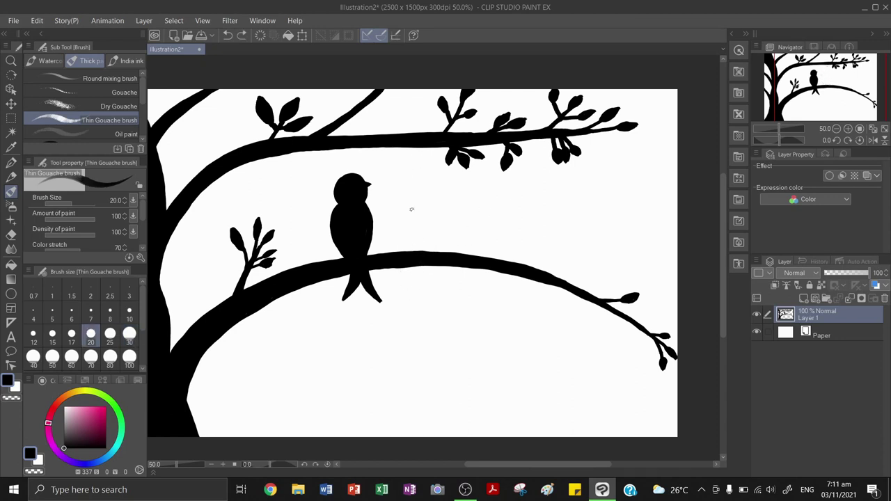
key(bracketright)
key(bracketright)
Redraw the second bird's head and body, and add its tail at size 20.
mouse_move(415, 171)
mouse_down()
mouse_move(402, 183)
mouse_move(420, 251)
mouse_up()
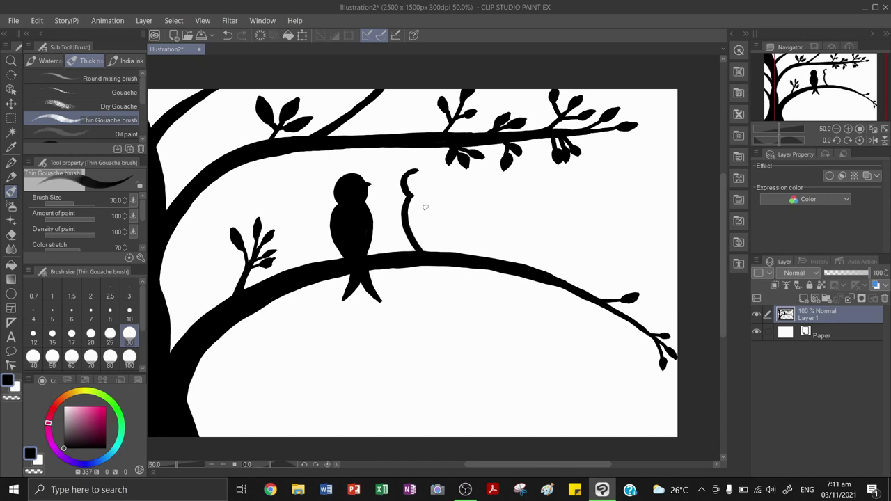
mouse_move(408, 175)
mouse_down()
mouse_move(433, 176)
mouse_move(440, 251)
mouse_up()
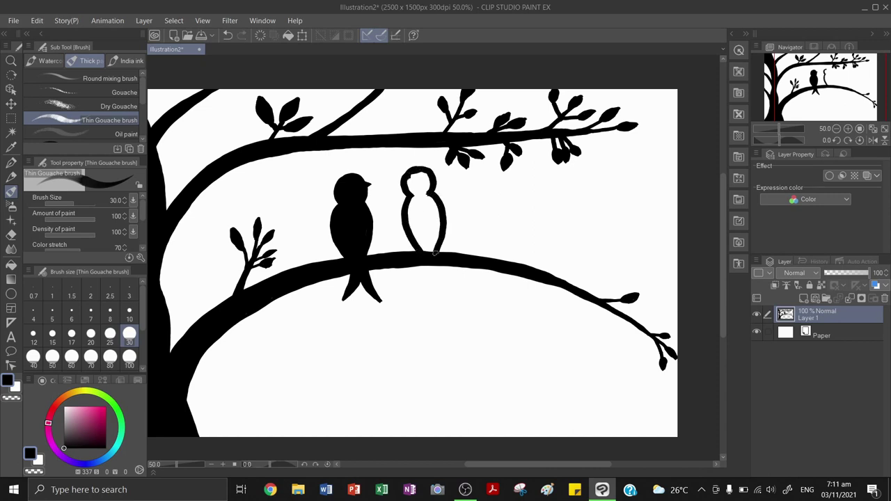
mouse_move(418, 194)
mouse_down()
mouse_move(410, 182)
mouse_move(425, 179)
mouse_move(435, 248)
mouse_move(411, 222)
mouse_move(429, 241)
mouse_move(432, 214)
mouse_up()
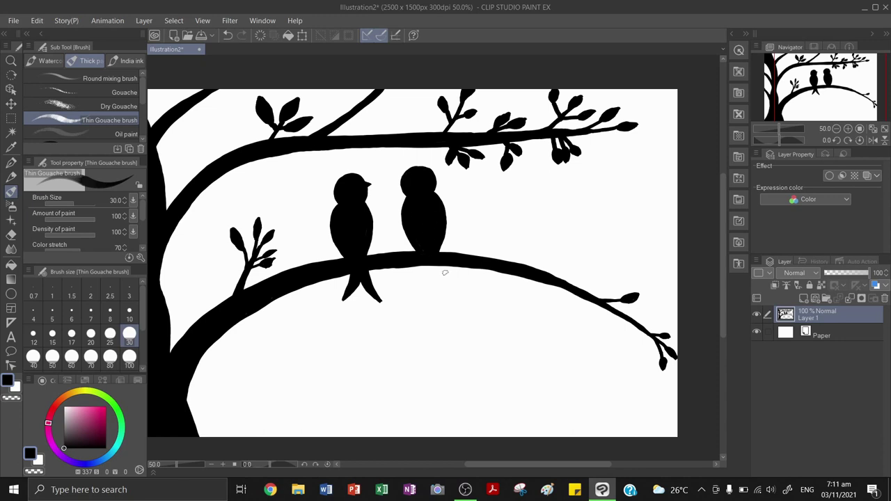
key(bracketleft)
key(bracketleft)
mouse_move(423, 266)
mouse_down()
mouse_move(416, 288)
mouse_move(435, 288)
mouse_move(431, 279)
mouse_up()
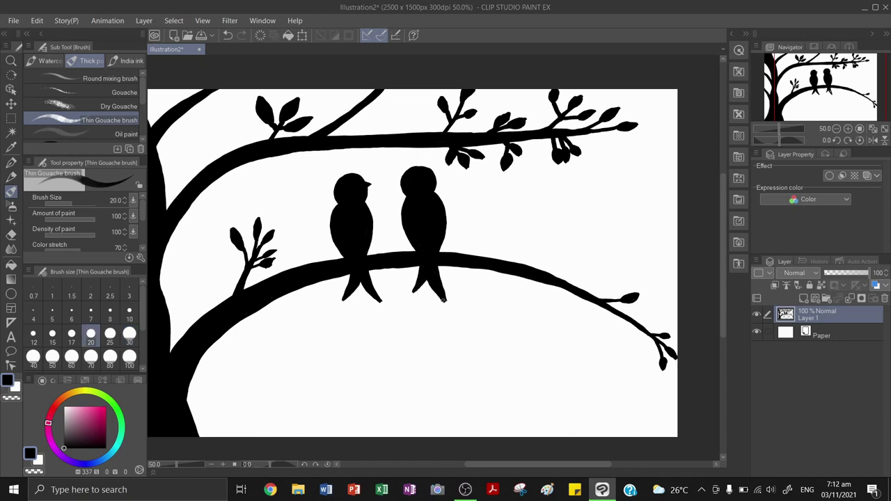
scroll(411, 265, down, 3)
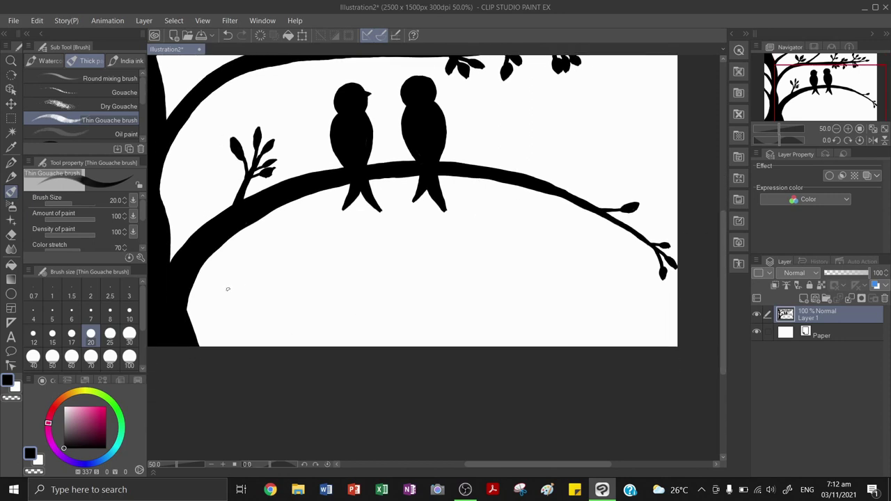
Paint a thin curving branch across the lower canvas with small hanging leaves.
mouse_move(193, 327)
mouse_down()
mouse_move(282, 313)
mouse_move(348, 317)
mouse_up()
mouse_move(270, 311)
mouse_down()
mouse_move(390, 253)
mouse_move(597, 291)
mouse_up()
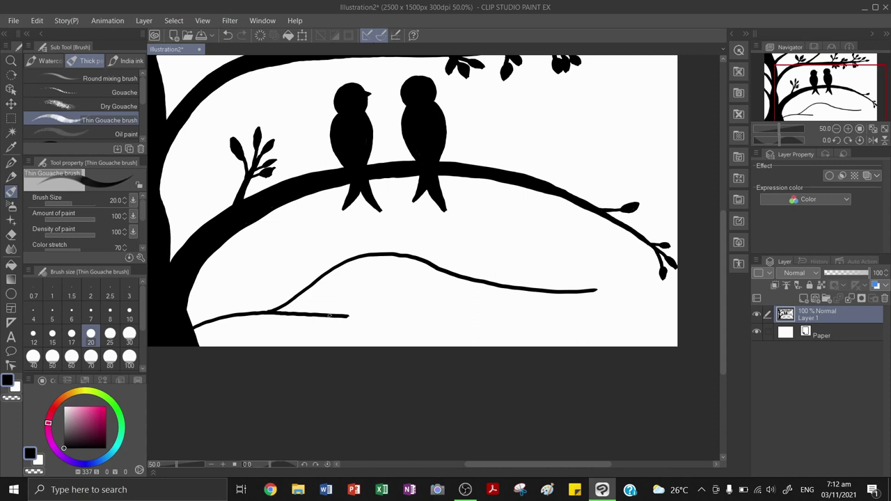
mouse_move(329, 316)
mouse_down()
mouse_move(313, 314)
mouse_move(329, 307)
mouse_up()
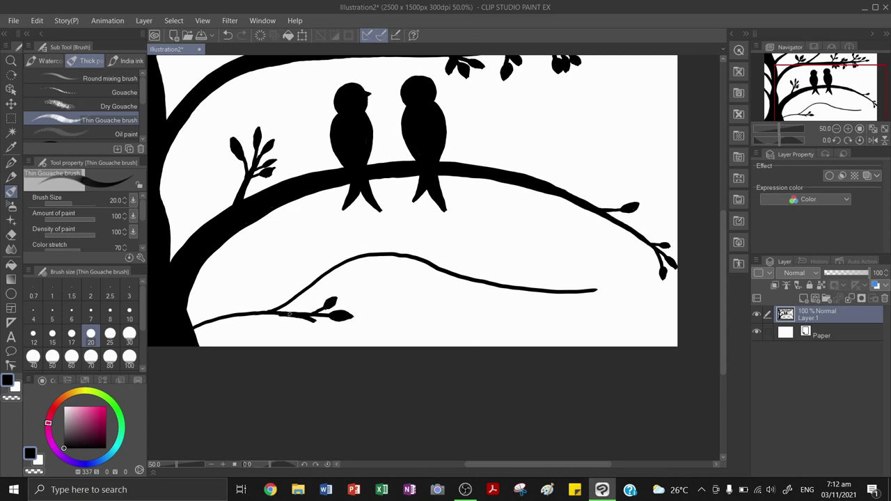
key(ctrl+z)
drag(302, 327, 314, 327)
drag(197, 329, 289, 314)
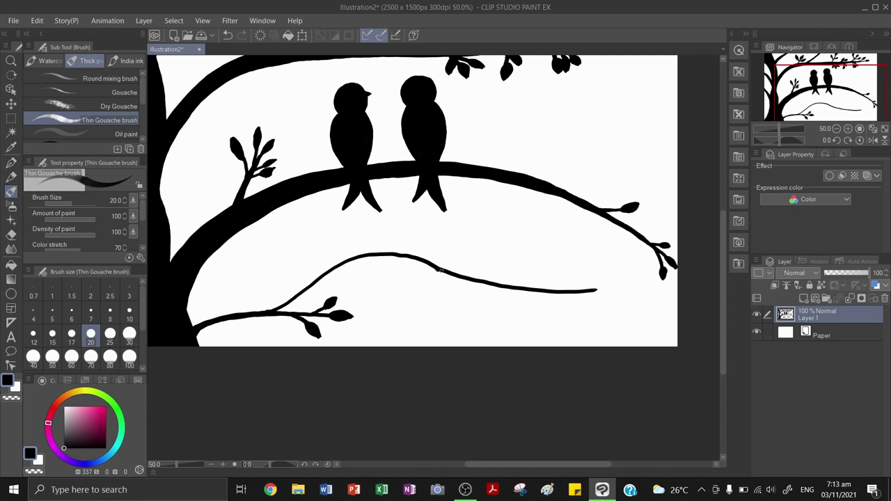
drag(441, 272, 514, 250)
key(ctrl+z)
mouse_move(440, 269)
mouse_down()
mouse_move(468, 265)
mouse_move(512, 220)
mouse_move(500, 226)
mouse_move(539, 242)
mouse_up()
key(ctrl+z)
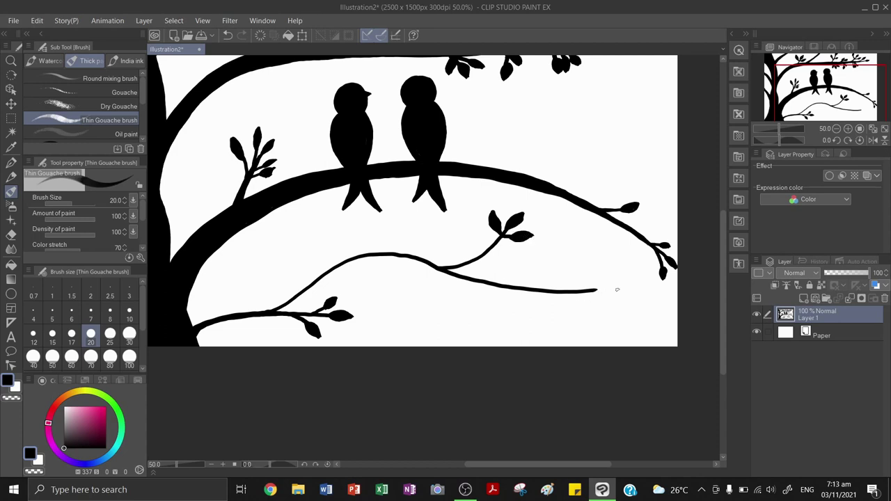
Erase the thin branch's tail end, add leaves at its tip, and restroke its length.
key(e)
mouse_move(567, 300)
mouse_down()
mouse_move(448, 279)
mouse_move(563, 298)
mouse_move(596, 262)
mouse_up()
key(b)
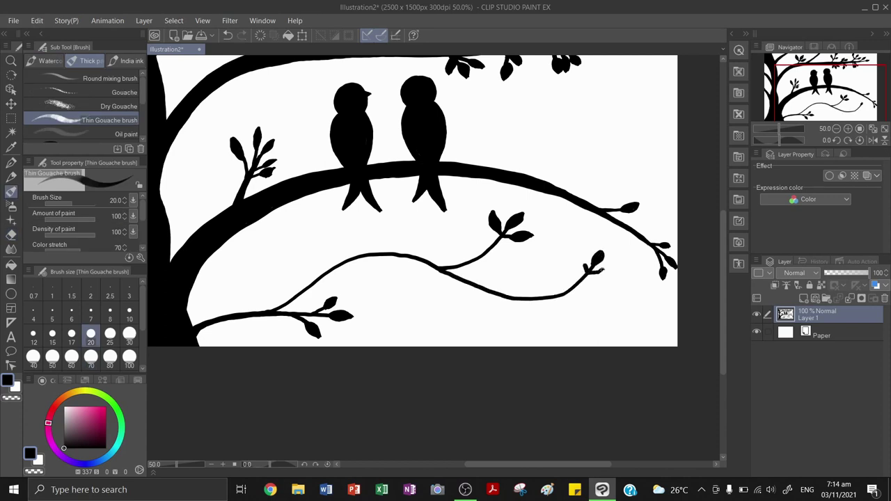
mouse_move(602, 270)
mouse_down()
mouse_move(616, 269)
mouse_move(578, 253)
mouse_move(569, 266)
mouse_up()
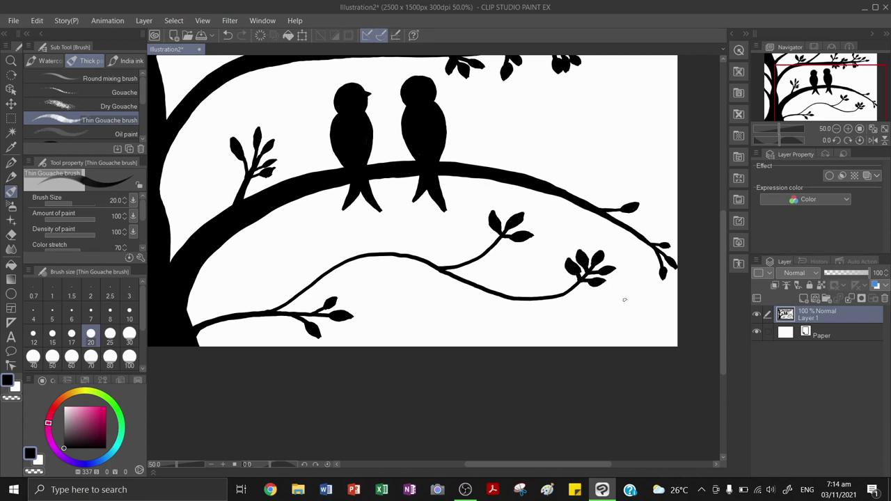
key(ctrl+z)
mouse_move(265, 312)
mouse_down()
mouse_move(377, 250)
mouse_move(425, 260)
mouse_move(482, 255)
mouse_move(488, 286)
mouse_move(542, 297)
mouse_up()
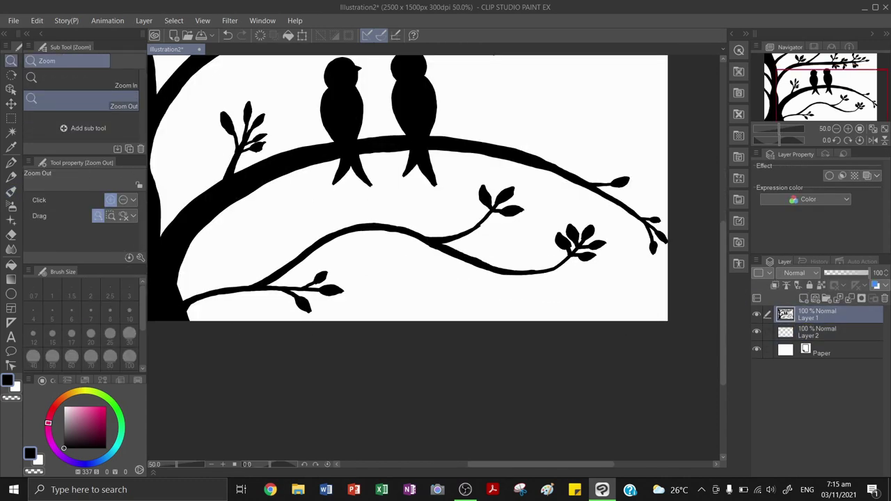
Paint black ground mounds along the bottom edge, undoing the first attempts.
scroll(407, 209, up, 2)
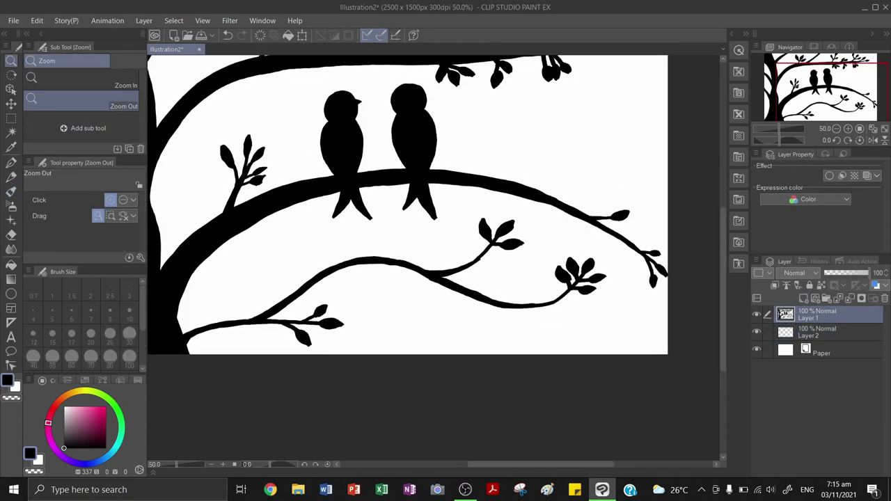
key(b)
drag(265, 359, 263, 354)
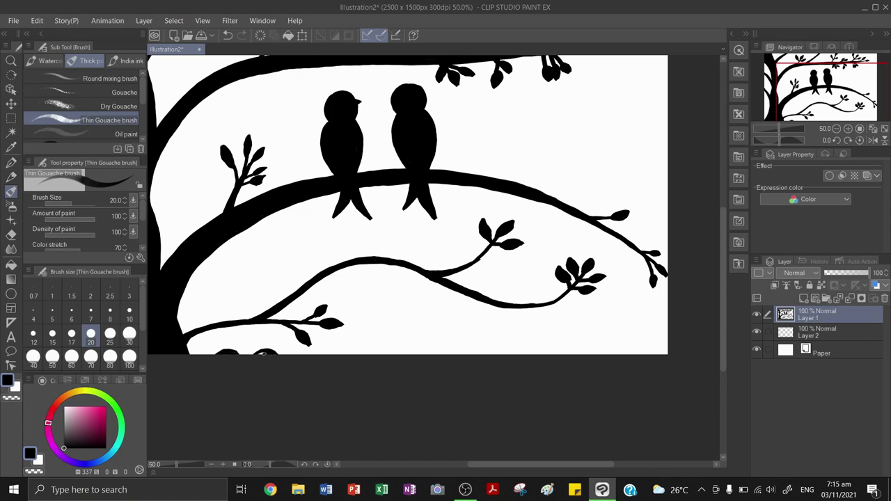
drag(371, 358, 367, 353)
drag(501, 367, 491, 354)
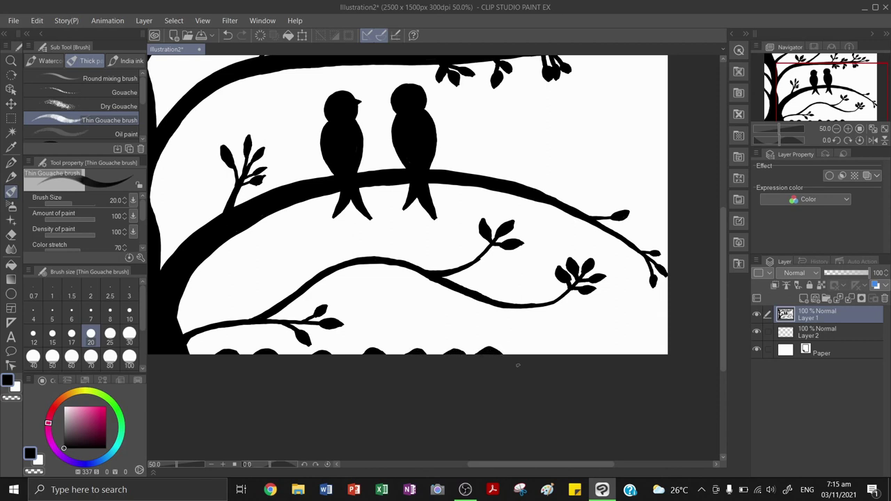
key(ctrl+z)
key(ctrl+z)
key(ctrl+z)
key(ctrl+z)
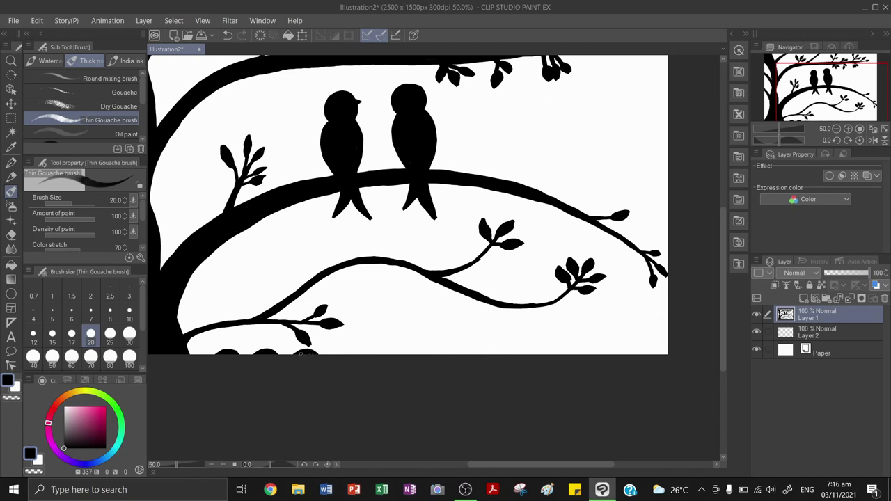
drag(344, 350, 465, 351)
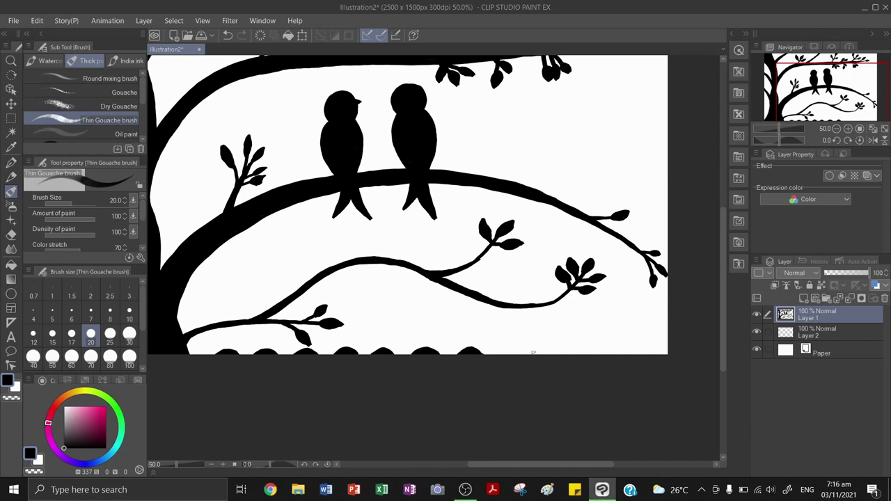
key(ctrl+z)
key(ctrl+z)
key(ctrl+z)
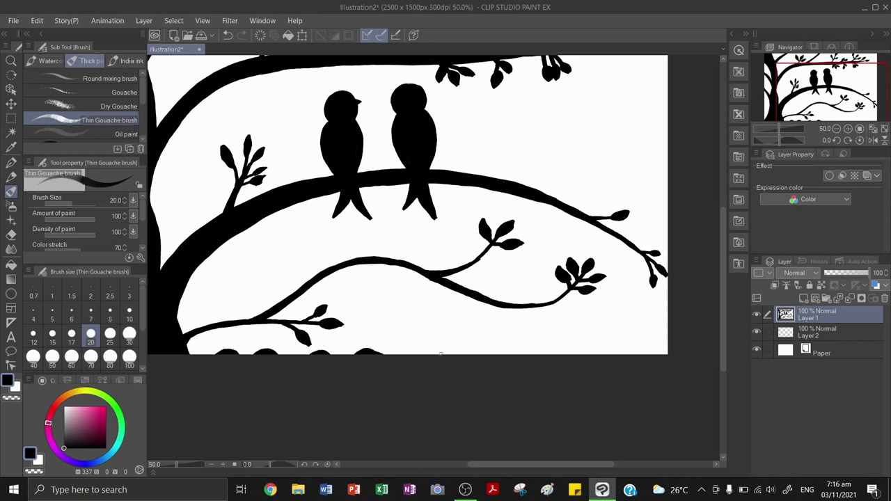
Redraw the ground bumps from the middle to the right along the bottom edge.
drag(449, 353, 494, 351)
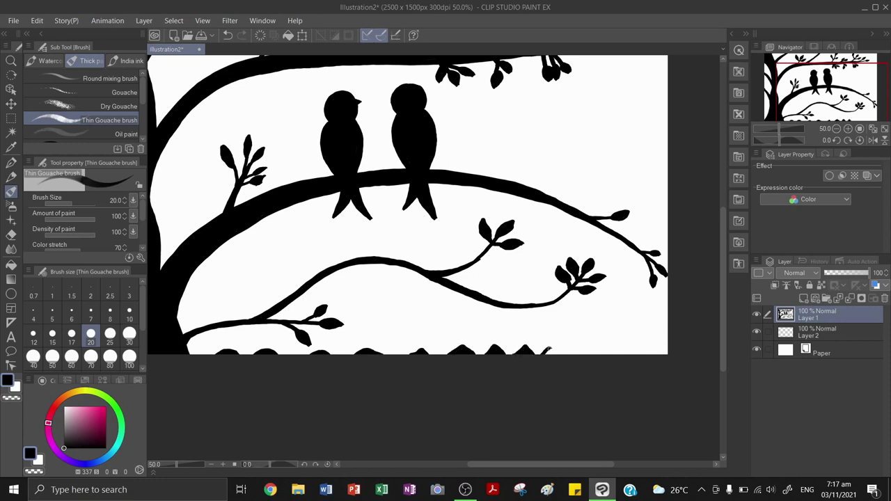
drag(554, 348, 562, 353)
mouse_move(621, 347)
mouse_down()
mouse_move(660, 349)
mouse_move(599, 355)
mouse_up()
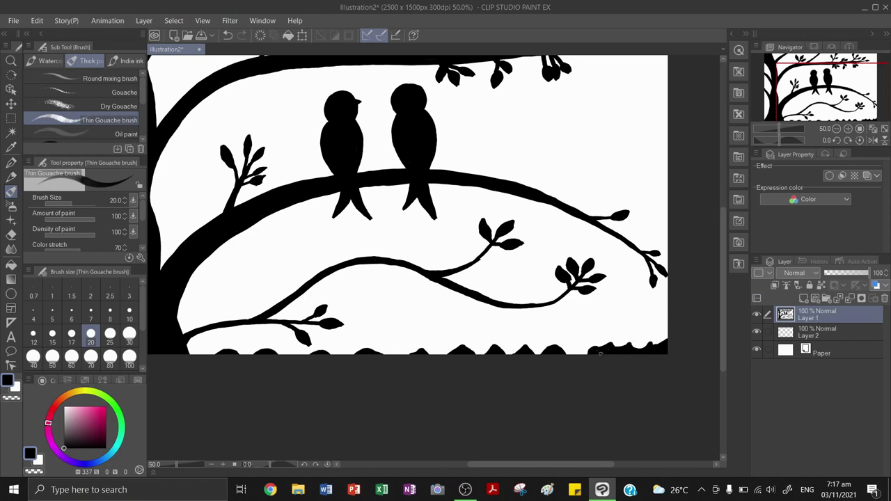
key(alt+bracketleft)
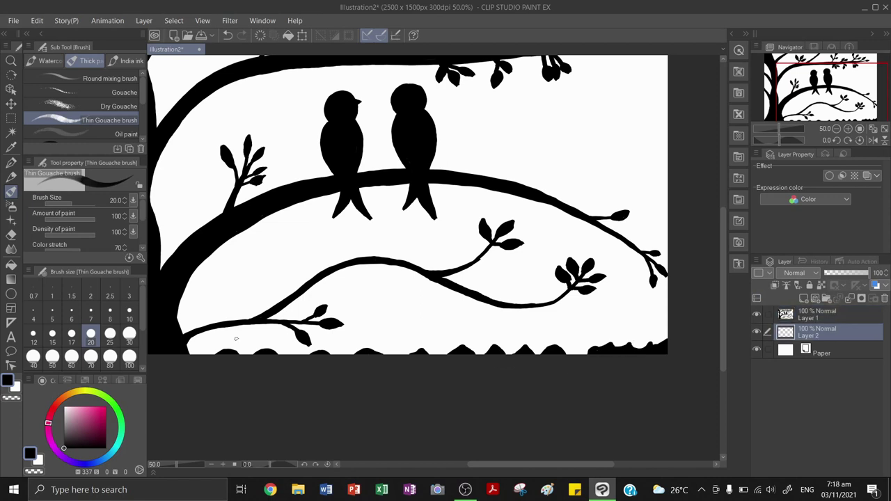
Switch to the Dry Gouache brush and pick a pink colour for the sky.
click(112, 103)
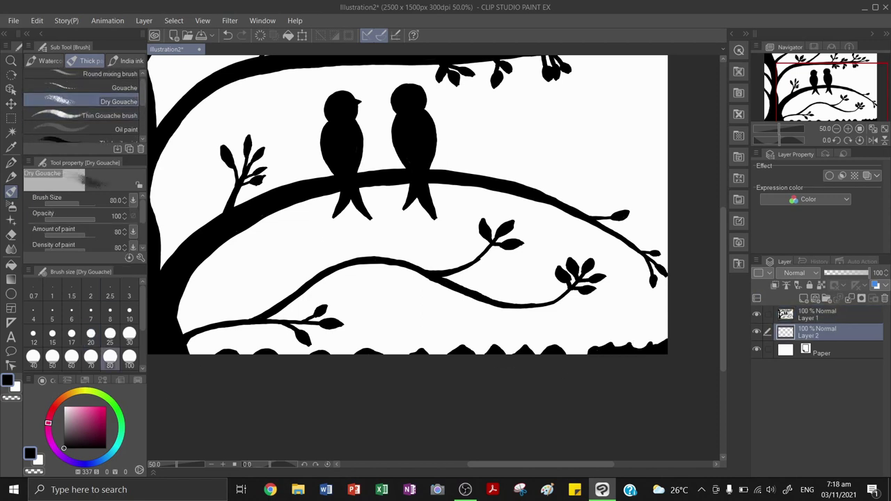
scroll(407, 258, up, 5)
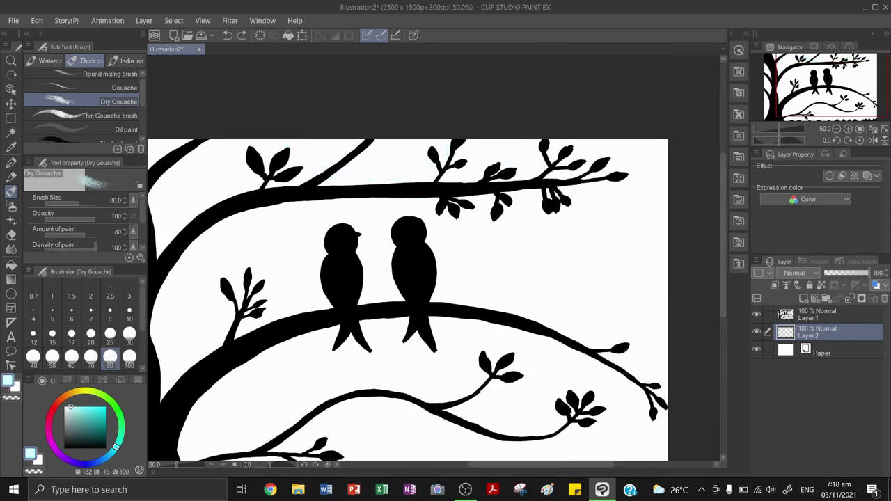
click(52, 443)
click(84, 406)
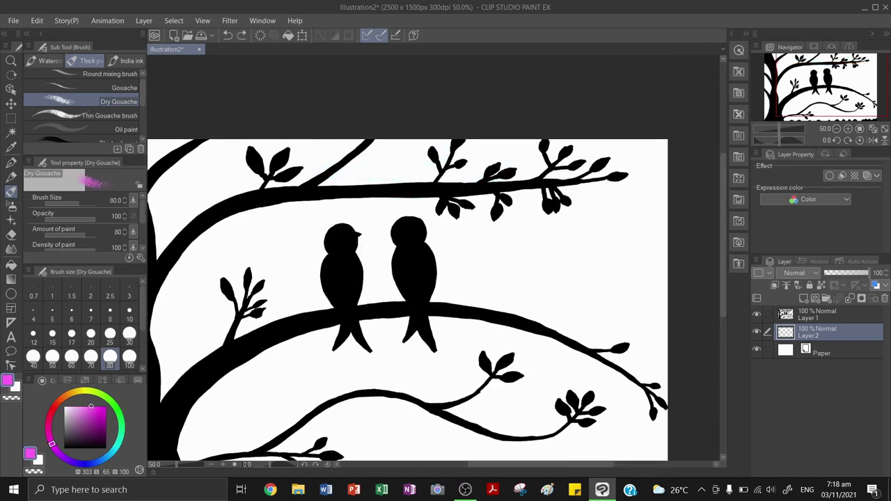
click(86, 406)
click(49, 438)
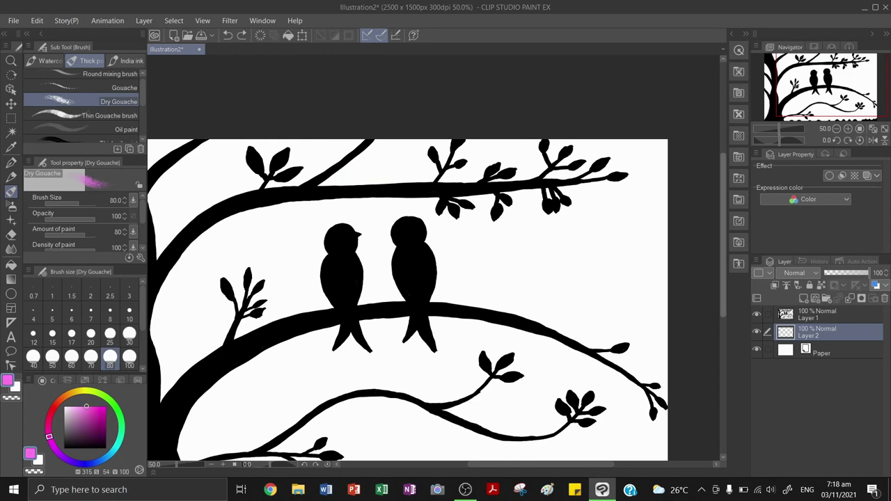
scroll(516, 422, down, 2)
scroll(435, 387, down, 1)
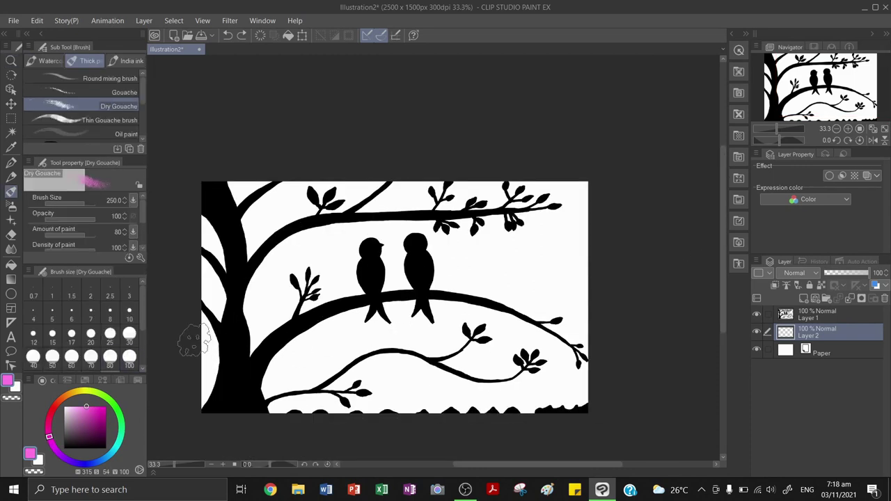
Test a wide pink band, undo it, and select the Pointillism brush at size 250.
drag(199, 369, 589, 372)
key(ctrl+z)
mouse_move(195, 359)
mouse_down()
mouse_move(602, 358)
mouse_move(461, 413)
mouse_move(205, 376)
mouse_up()
key(ctrl+z)
key(ctrl+z)
key(ctrl+z)
scroll(83, 112, down, 3)
click(105, 115)
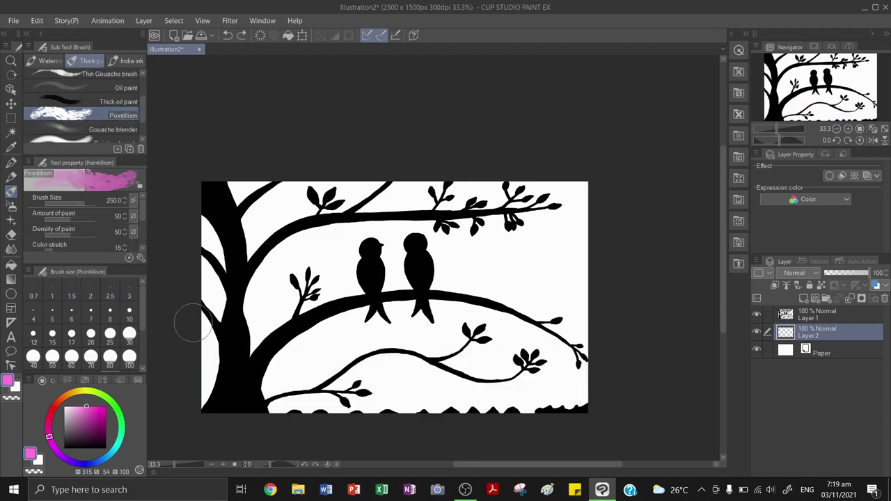
Paint pink across the lower sky and a saturated blue band across the middle sky.
mouse_move(202, 366)
mouse_down()
mouse_move(589, 355)
mouse_move(198, 366)
mouse_move(468, 403)
mouse_up()
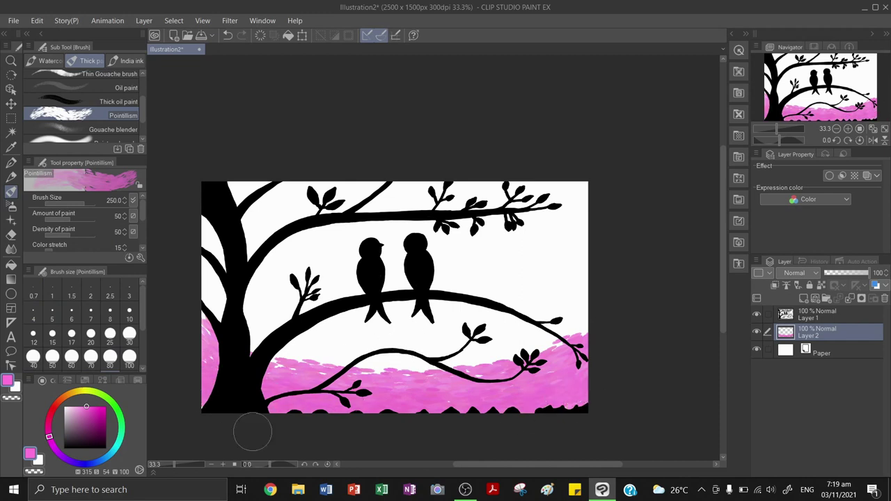
drag(59, 453, 85, 464)
drag(216, 293, 595, 336)
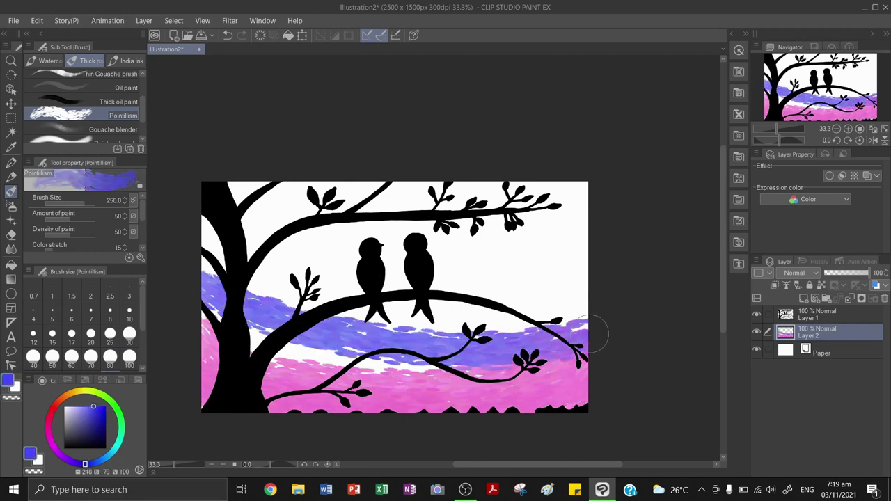
key(ctrl+z)
click(100, 409)
drag(205, 287, 603, 291)
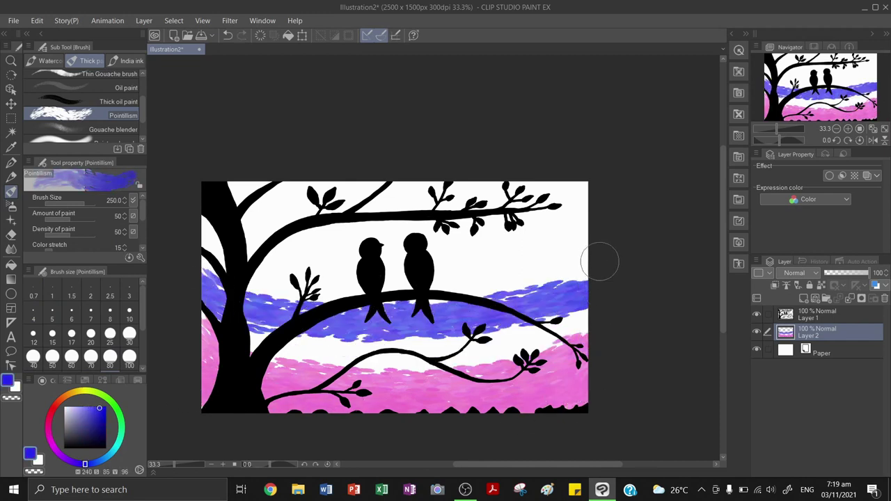
mouse_move(591, 258)
mouse_down()
mouse_move(606, 230)
mouse_move(185, 264)
mouse_move(597, 306)
mouse_move(179, 299)
mouse_move(582, 302)
mouse_move(205, 285)
mouse_move(600, 275)
mouse_up()
key(ctrl+z)
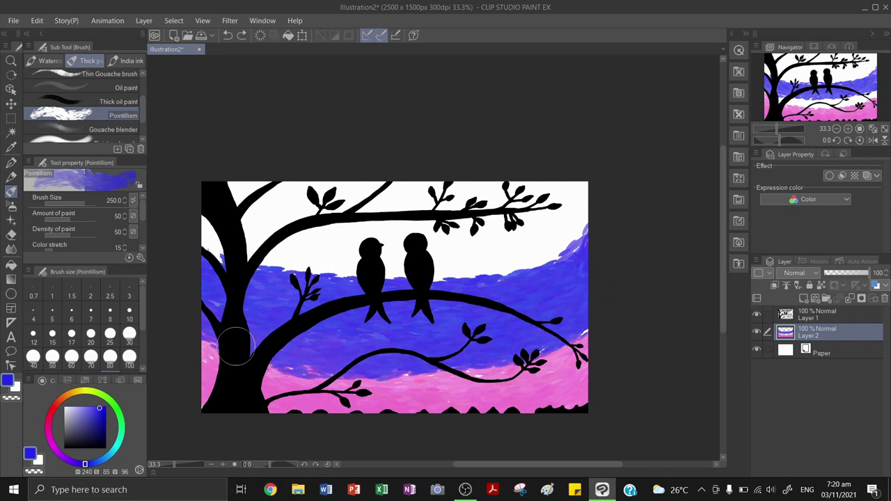
Paint cyan above the blue band, filling the upper sky to the right edge.
click(117, 445)
click(91, 410)
click(93, 406)
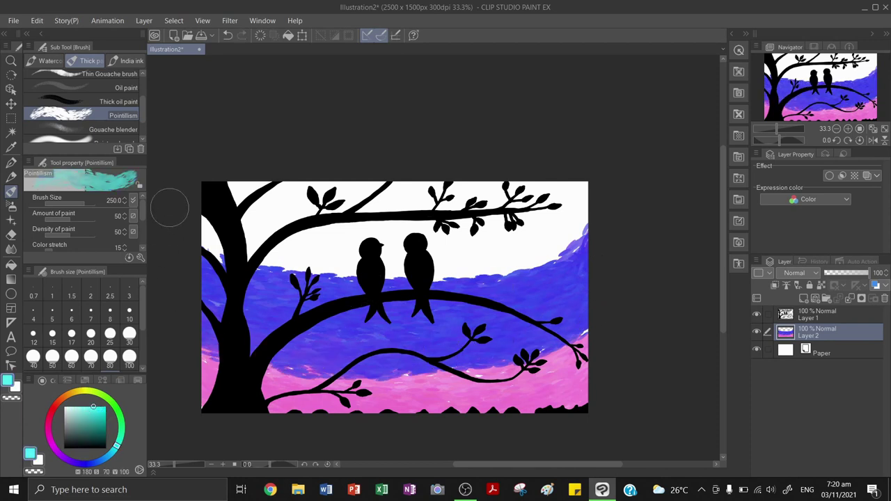
drag(202, 268, 590, 207)
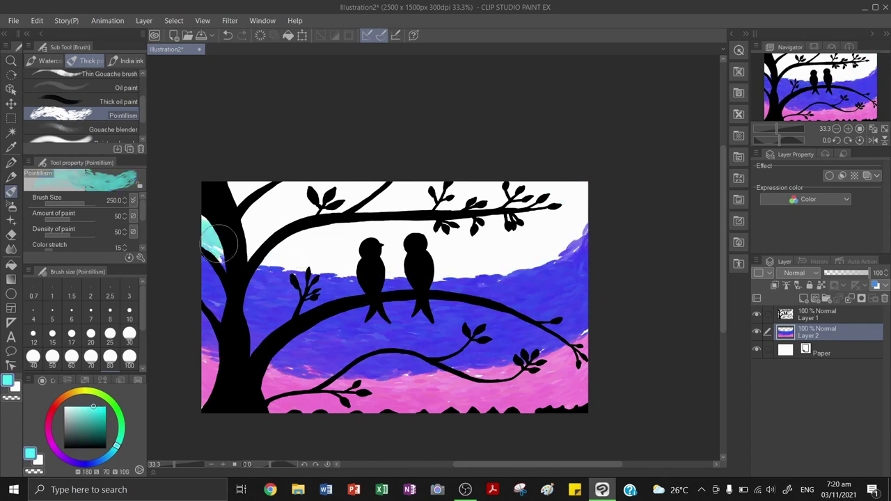
drag(593, 160, 303, 239)
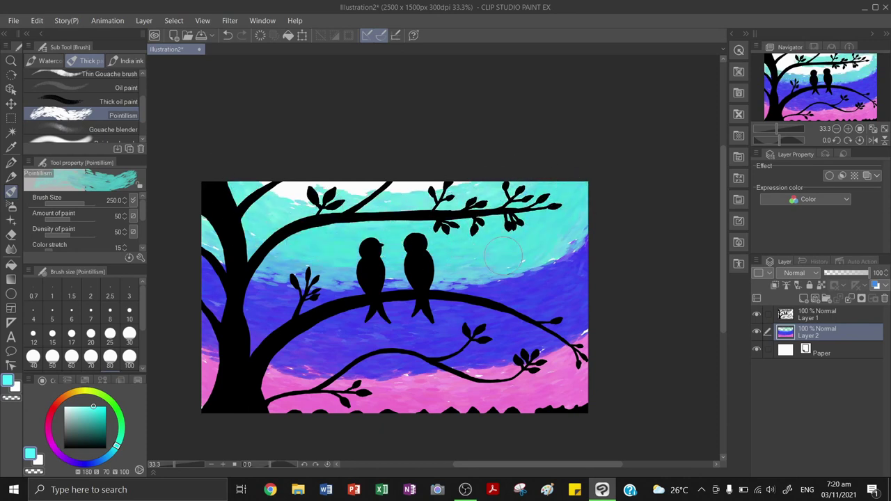
drag(576, 182, 550, 259)
mouse_move(237, 234)
mouse_down()
mouse_move(239, 190)
mouse_move(439, 191)
mouse_up()
Undo the stray white stroke painted in the top sky.
key(x)
key(ctrl+z)
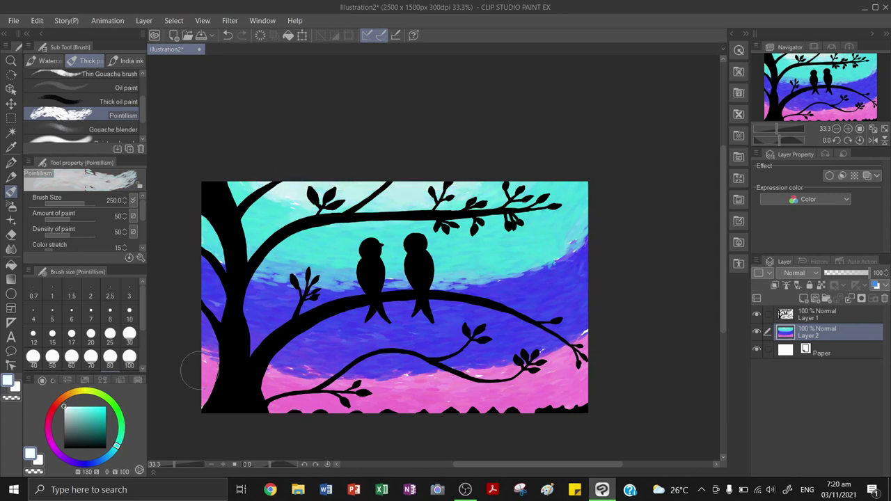
key(ctrl+y)
click(53, 409)
key(ctrl+z)
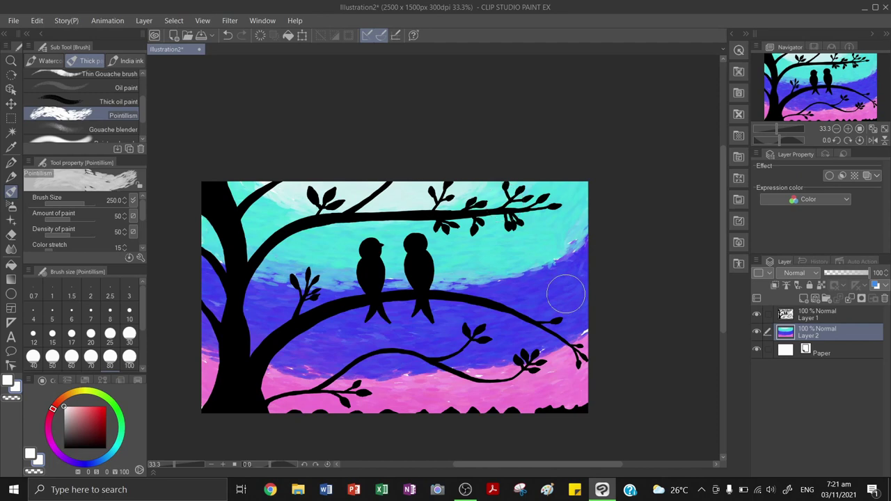
Pick pink, shrink the Pointillism brush to 100, and add a new Layer 3.
alt+click(473, 380)
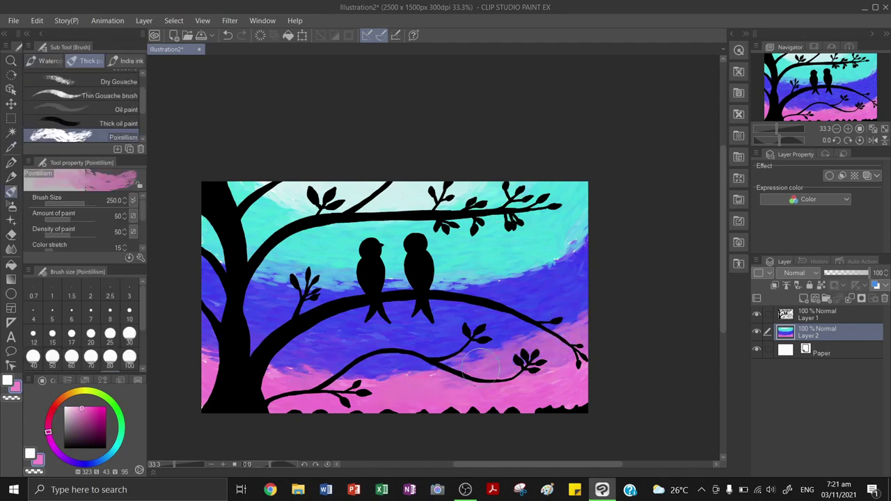
key(bracketleft)
key(bracketleft)
key(bracketleft)
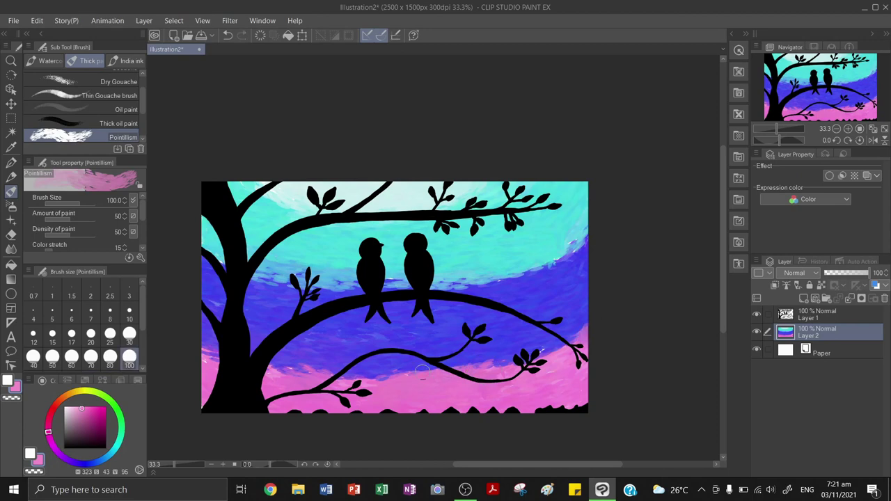
key(i)
key(b)
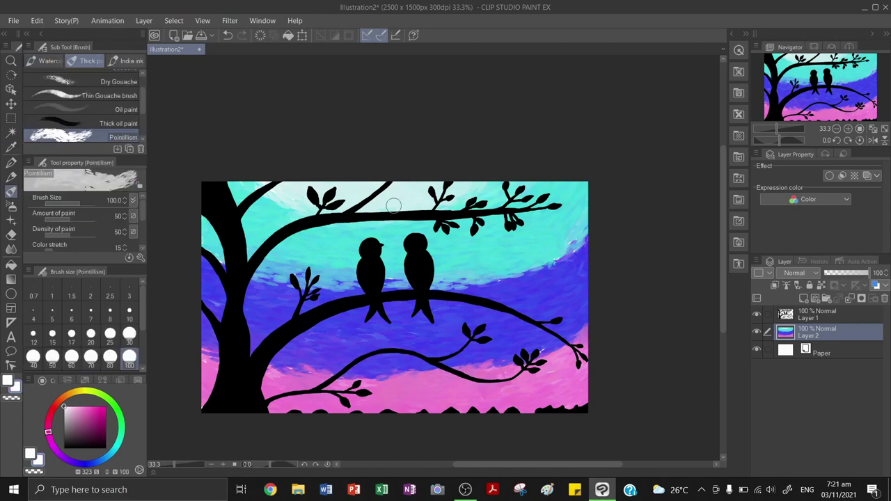
key(ctrl+shift+n)
At brush size 200, paint a white moon glow at top centre and blend cyan around it.
key(bracketright)
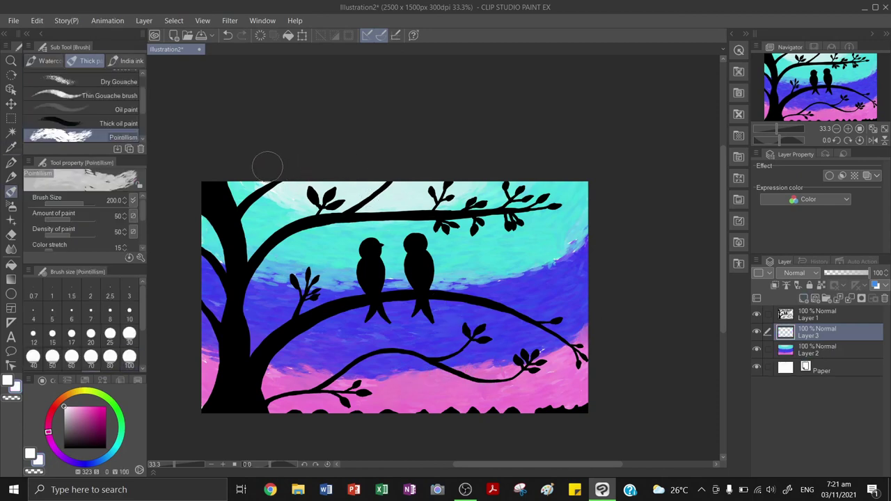
drag(265, 182, 270, 177)
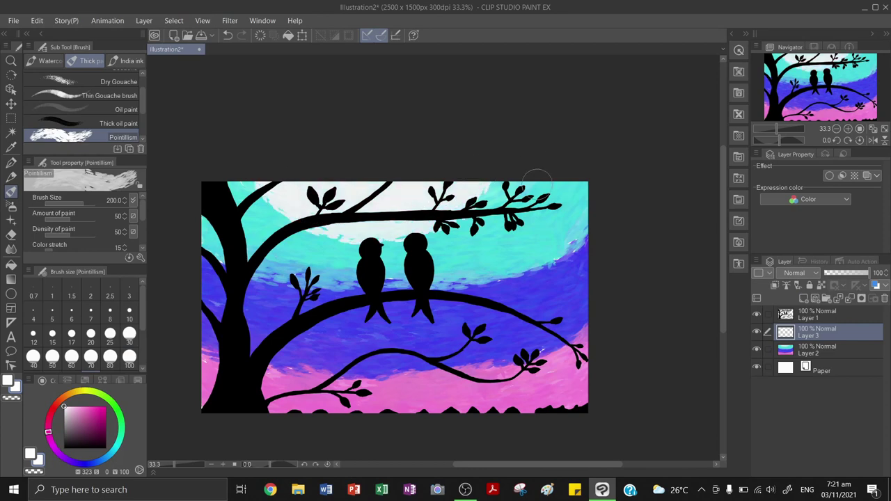
alt+click(341, 243)
drag(334, 282, 522, 256)
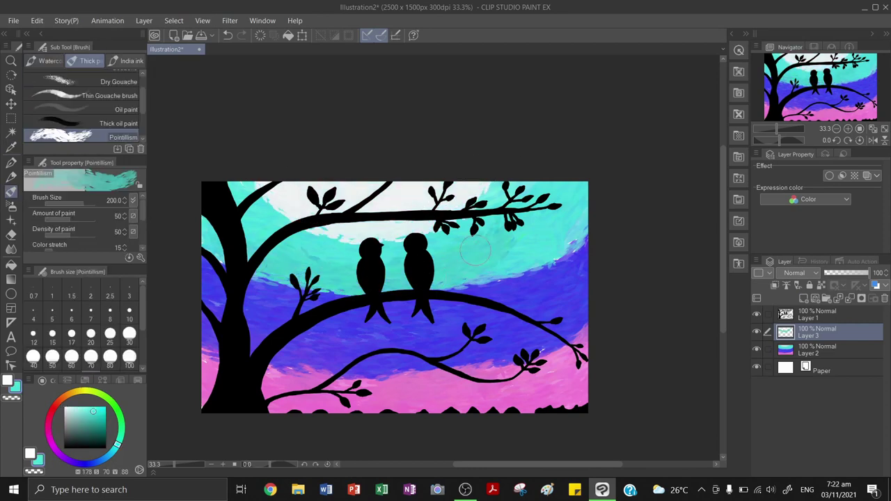